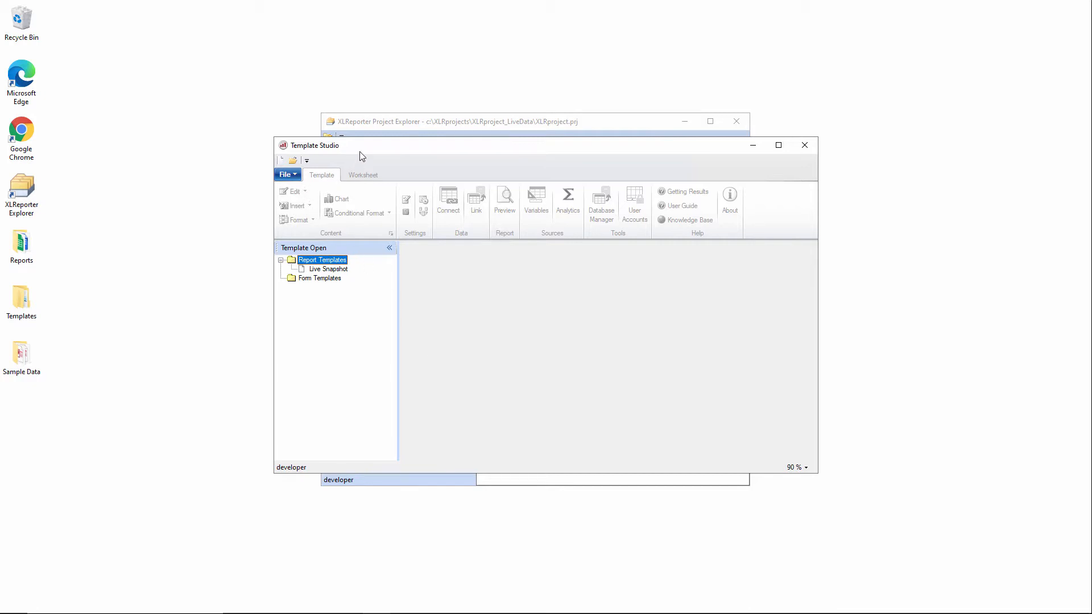
Create a report template named Annual Flow, importing its content from the annual-production workbook in the WTP library folder.
{"action": "left_click_drag", "start_coordinate": [360, 151], "coordinate": [391, 146]}
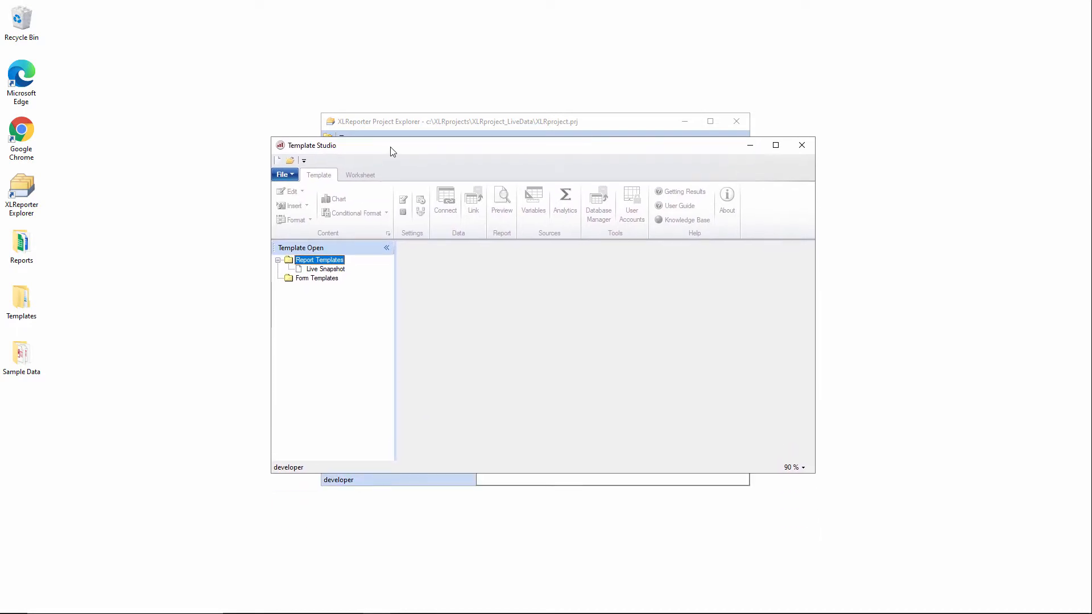
{"action": "left_click", "coordinate": [284, 172]}
{"action": "left_click", "coordinate": [293, 188]}
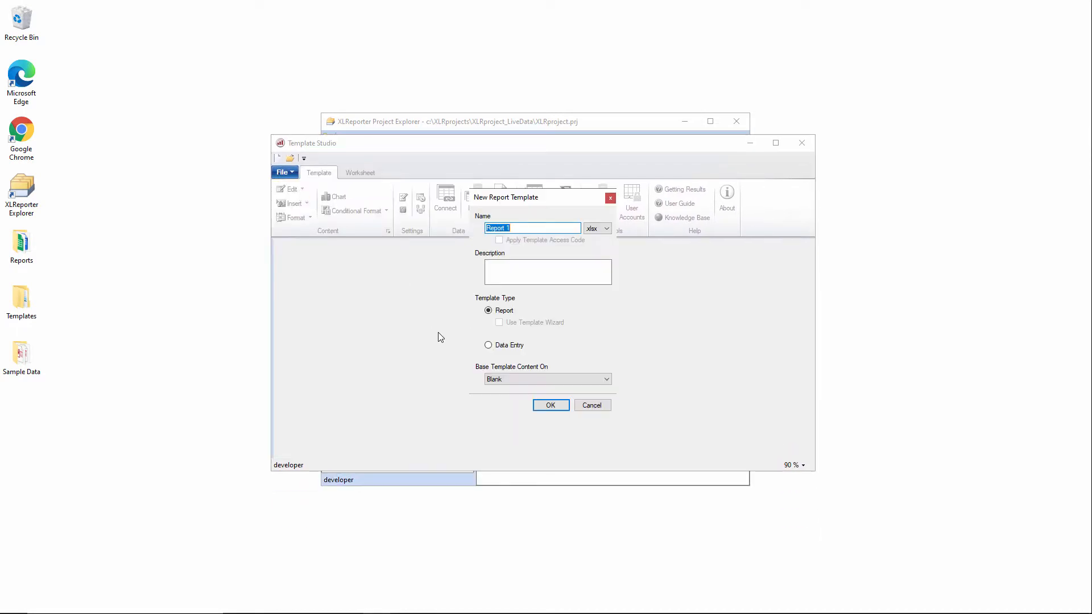
{"action": "type", "text": "Annual Flow"}
{"action": "left_click", "coordinate": [522, 384]}
{"action": "left_click", "coordinate": [517, 397]}
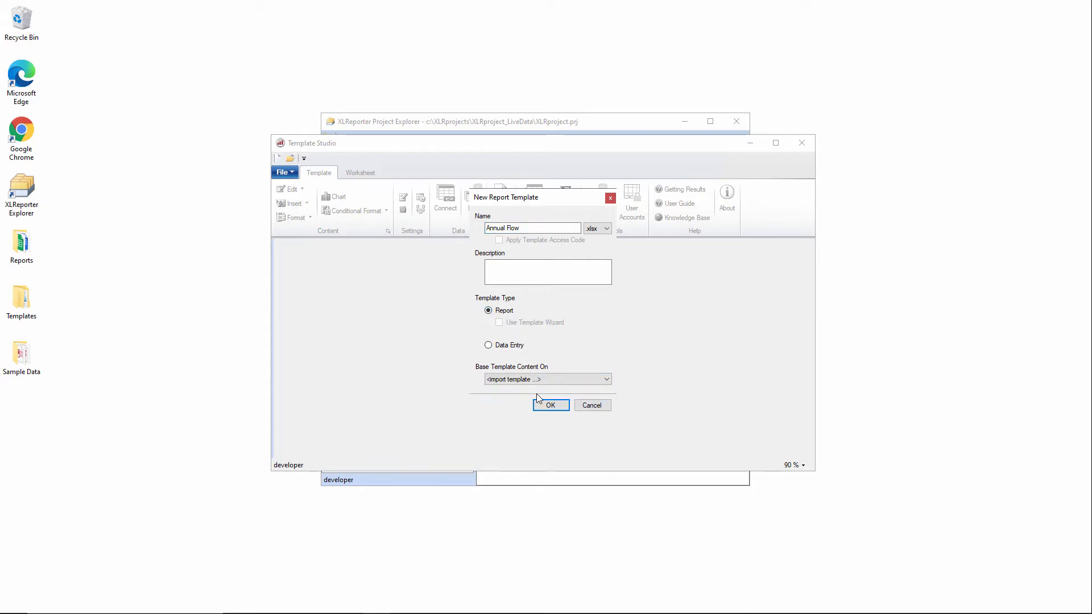
{"action": "left_click", "coordinate": [550, 404]}
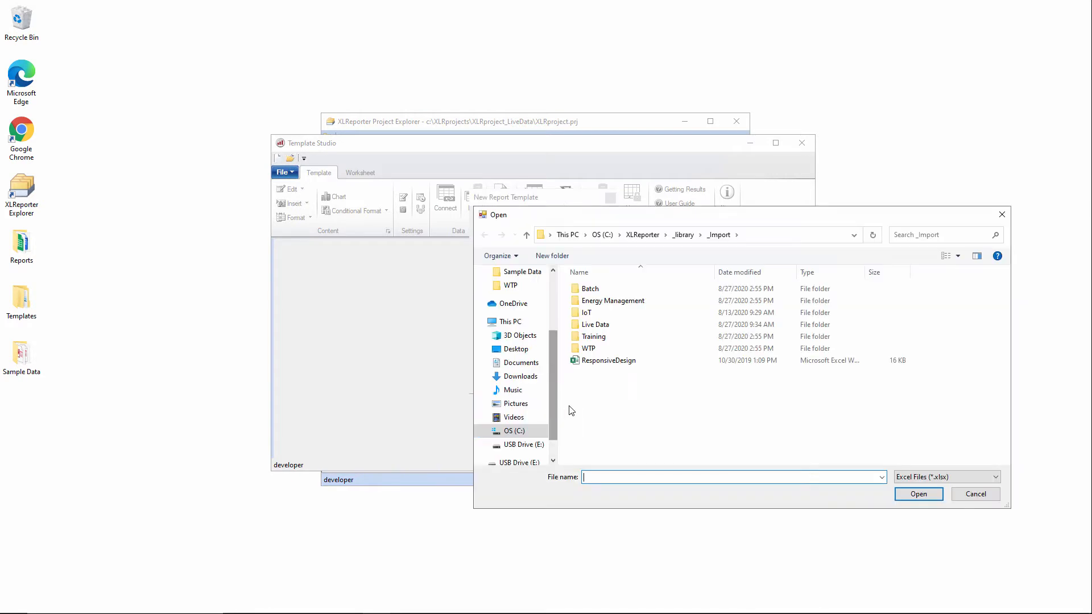
{"action": "double_click", "coordinate": [607, 348]}
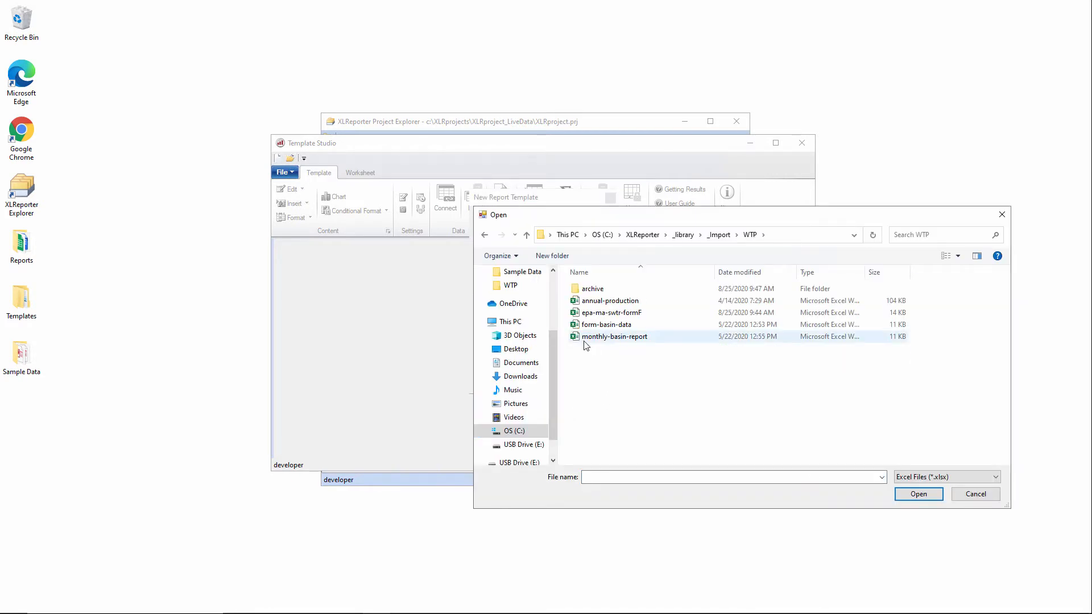
{"action": "double_click", "coordinate": [625, 301]}
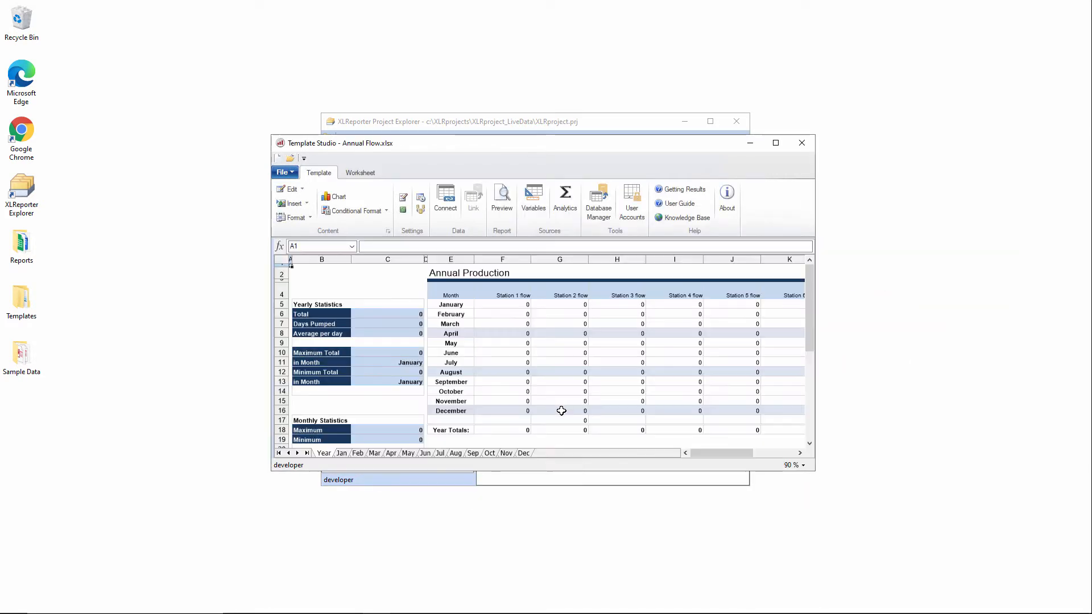
Maximize the window and examine the layout of the Jan, Feb and Mar sheets, including Jan's daily station flow cells.
{"action": "left_click", "coordinate": [775, 143]}
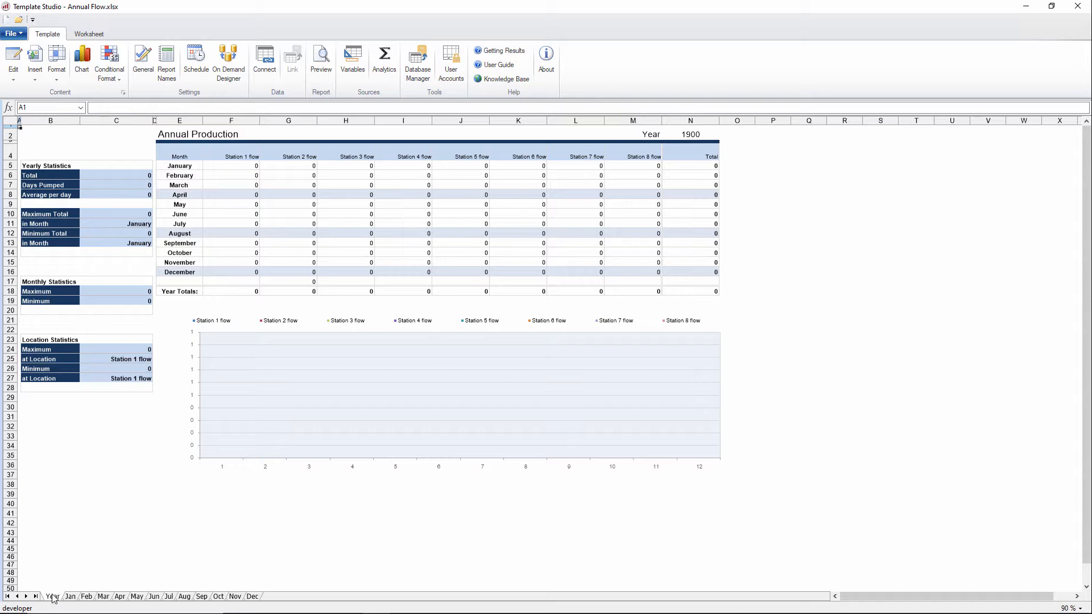
{"action": "left_click", "coordinate": [72, 597]}
{"action": "left_click", "coordinate": [87, 597]}
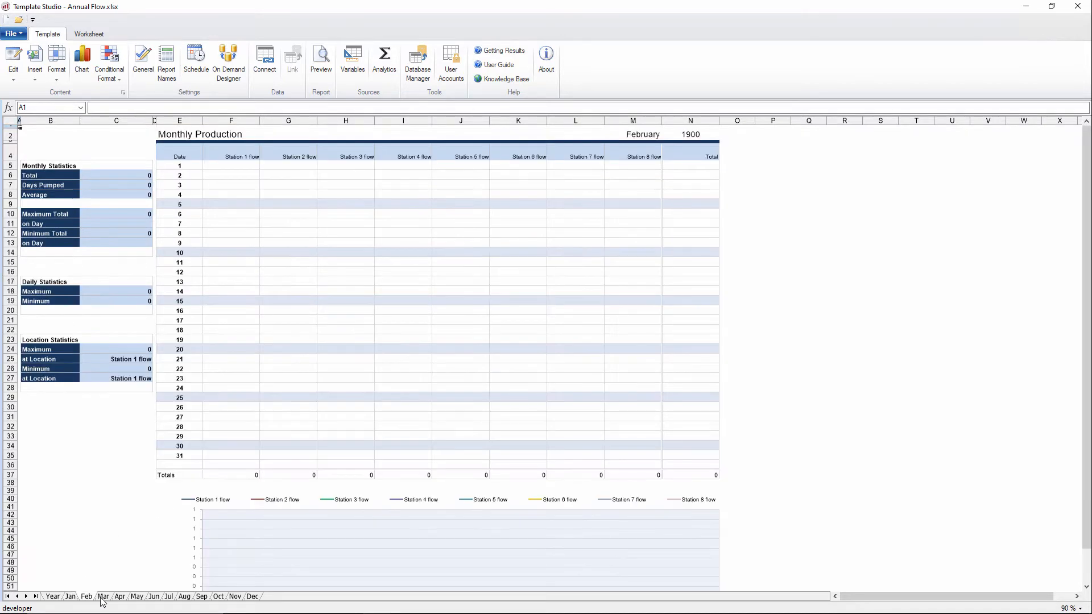
{"action": "left_click", "coordinate": [103, 596]}
{"action": "left_click", "coordinate": [71, 597]}
{"action": "scroll", "coordinate": [131, 453], "scroll_direction": "up", "scroll_amount": 3}
{"action": "left_click_drag", "start_coordinate": [237, 165], "coordinate": [640, 166]}
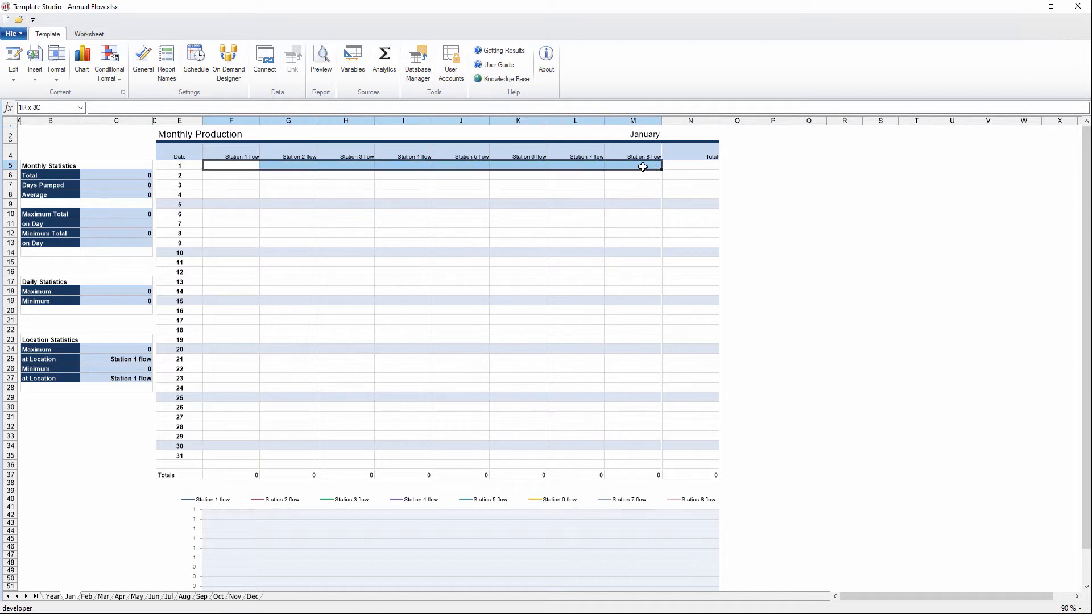
{"action": "left_click", "coordinate": [243, 180]}
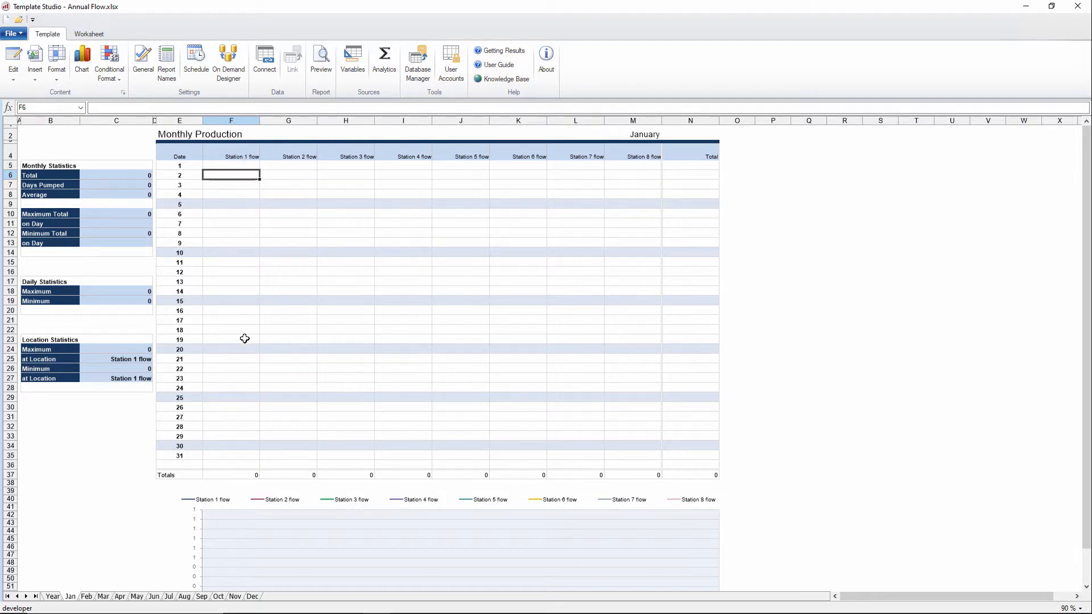
Inspect the monthly total formulas and chart on the Jan sheet, plus January's Station 1 flow formula on the Year sheet.
{"action": "left_click", "coordinate": [141, 176]}
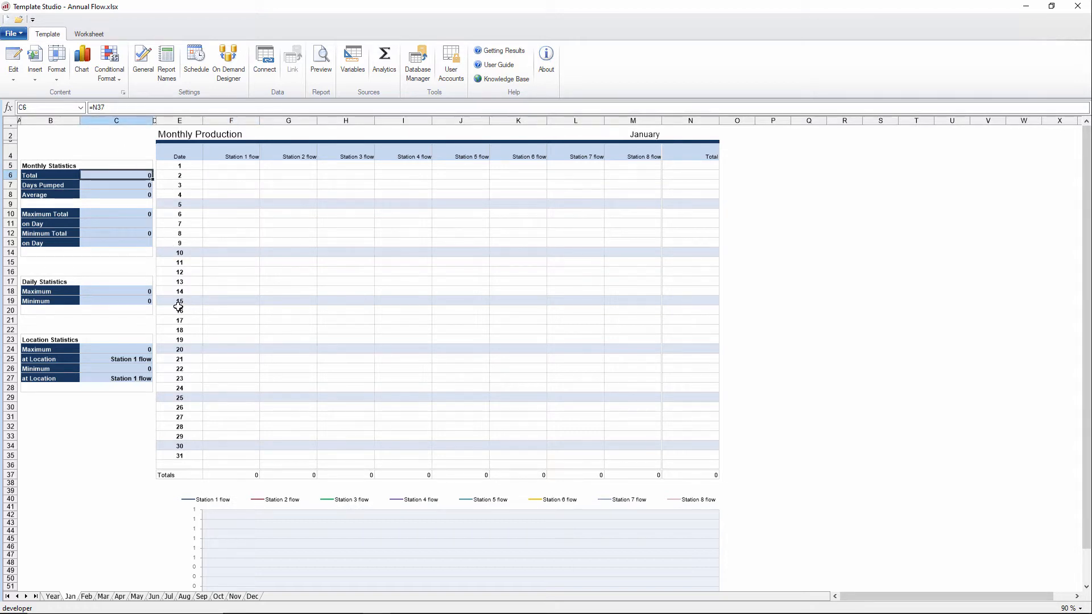
{"action": "left_click", "coordinate": [236, 475]}
{"action": "scroll", "coordinate": [326, 501], "scroll_direction": "down", "scroll_amount": 3}
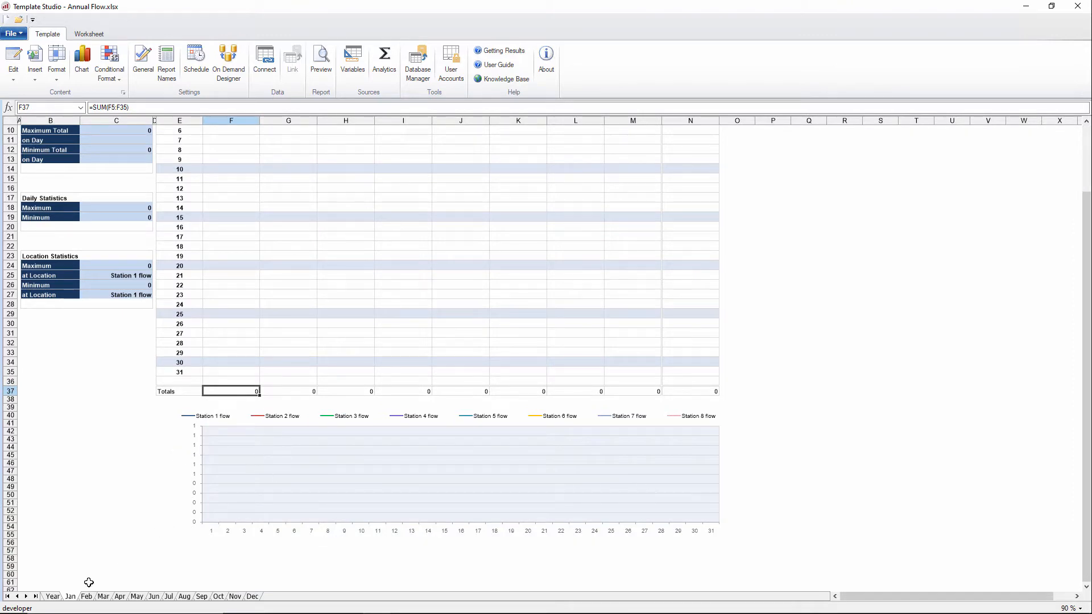
{"action": "scroll", "coordinate": [88, 583], "scroll_direction": "up", "scroll_amount": 3}
{"action": "left_click", "coordinate": [53, 596]}
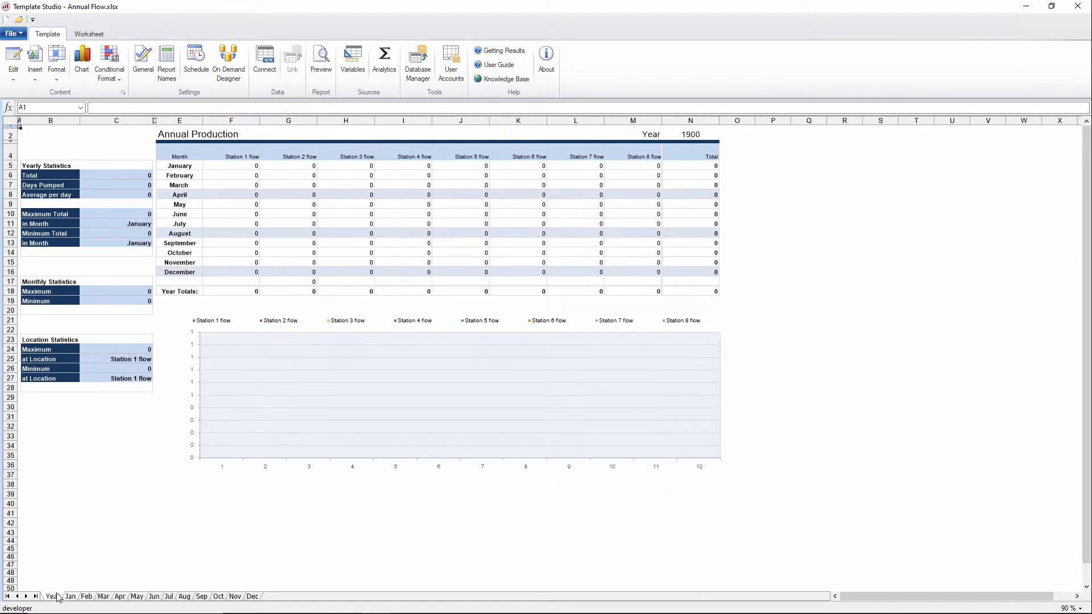
{"action": "left_click", "coordinate": [242, 165]}
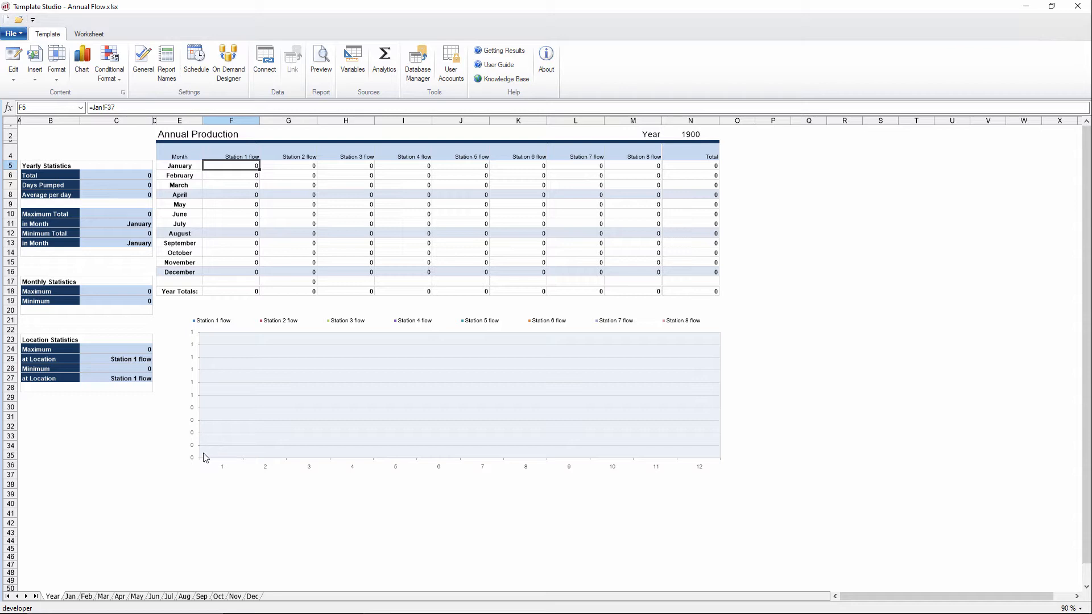
Open the data connections from the Jan sheet and start a new real-time values group for the XLR_DA connector.
{"action": "left_click", "coordinate": [74, 596]}
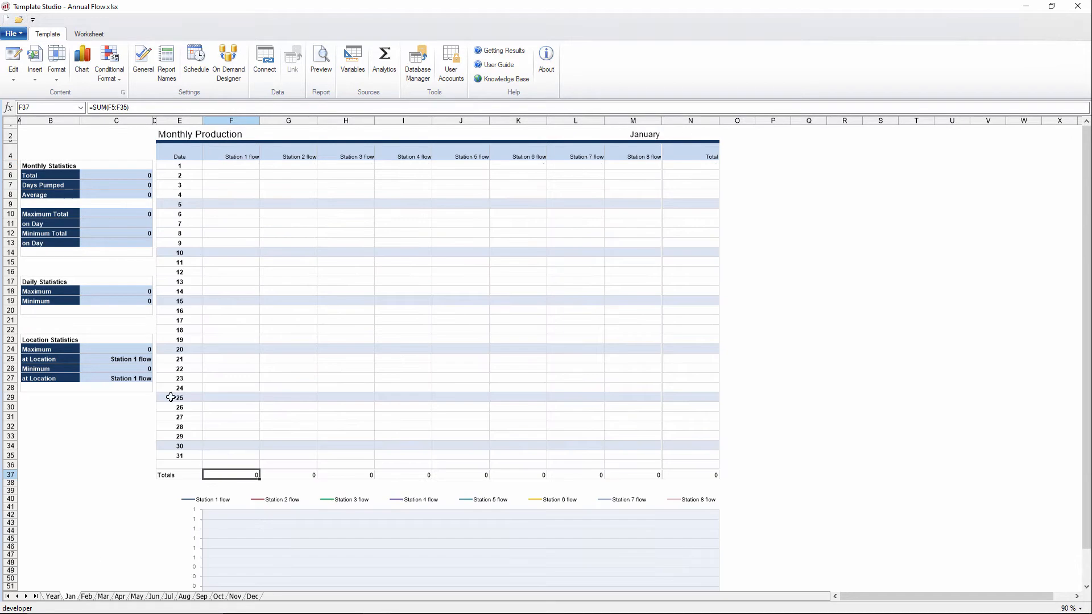
{"action": "left_click", "coordinate": [264, 60]}
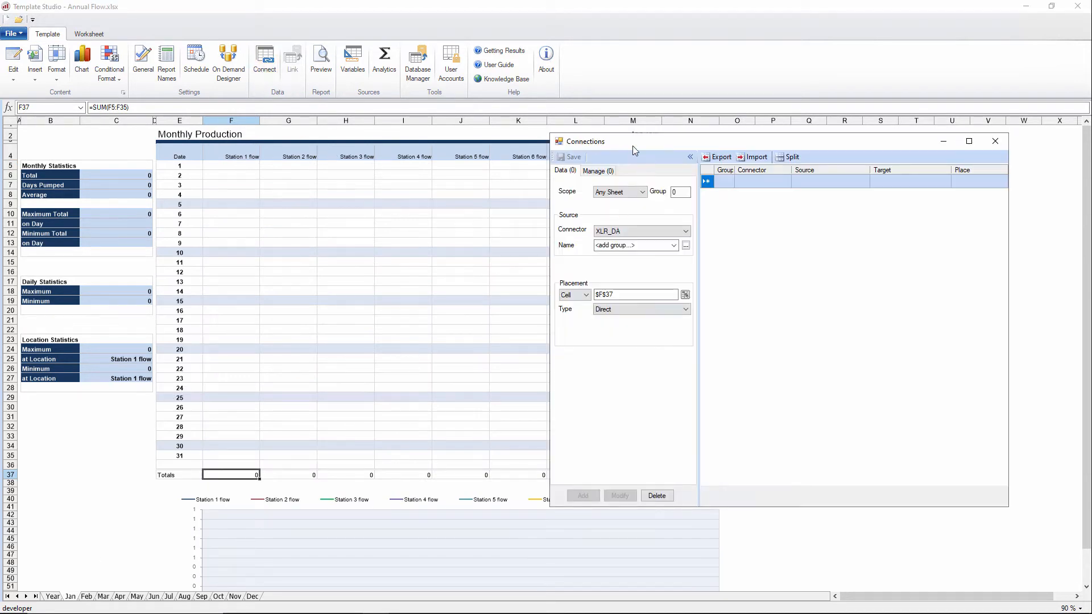
{"action": "left_click_drag", "start_coordinate": [632, 149], "coordinate": [686, 222]}
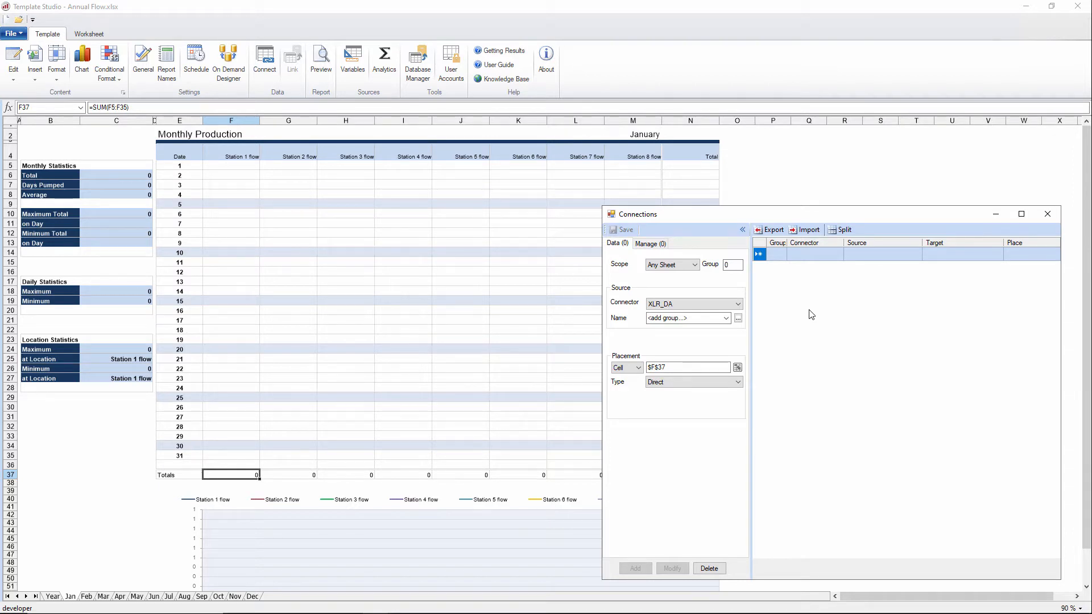
{"action": "left_click", "coordinate": [692, 307]}
{"action": "left_click", "coordinate": [692, 305]}
{"action": "left_click_drag", "start_coordinate": [478, 168], "coordinate": [720, 276]}
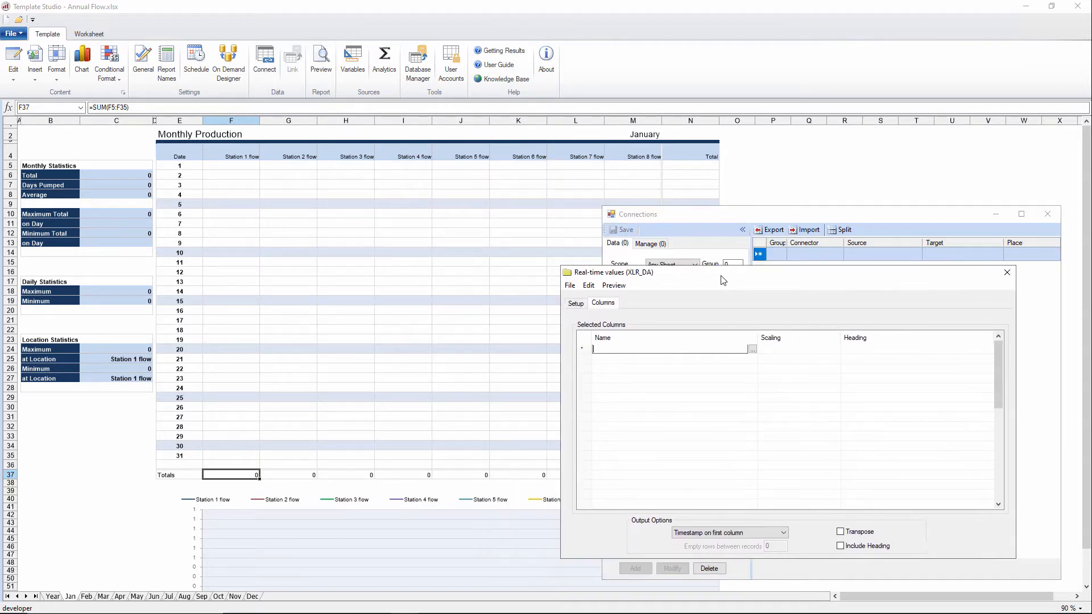
Add the Online Water Stations flow tags H2O_FLOW1 to H2O_FLOW4 twice as the group's columns and preview their values.
{"action": "left_click", "coordinate": [751, 349]}
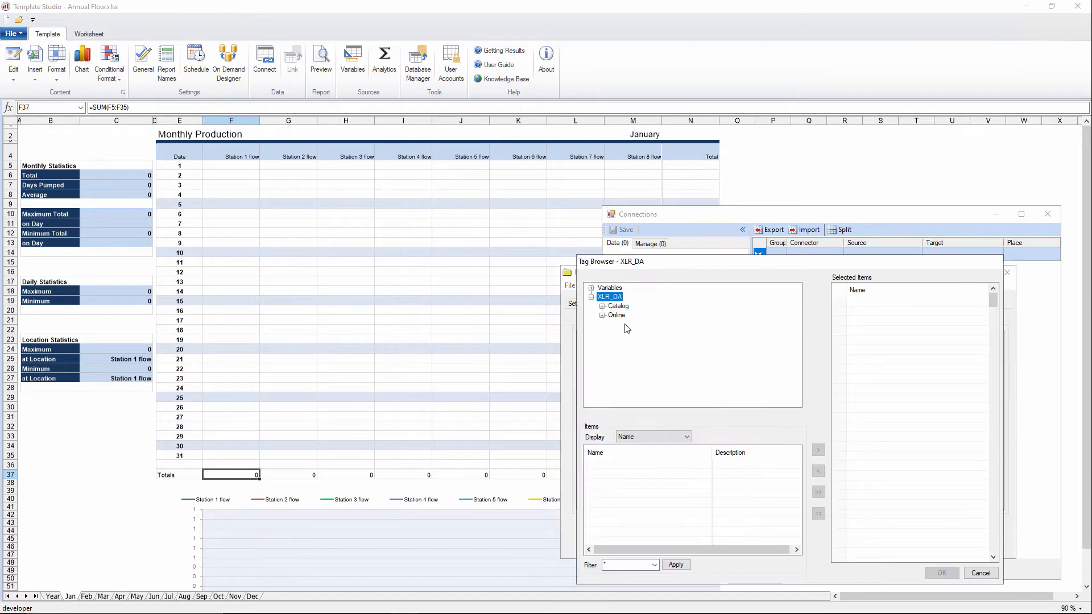
{"action": "left_click", "coordinate": [603, 316]}
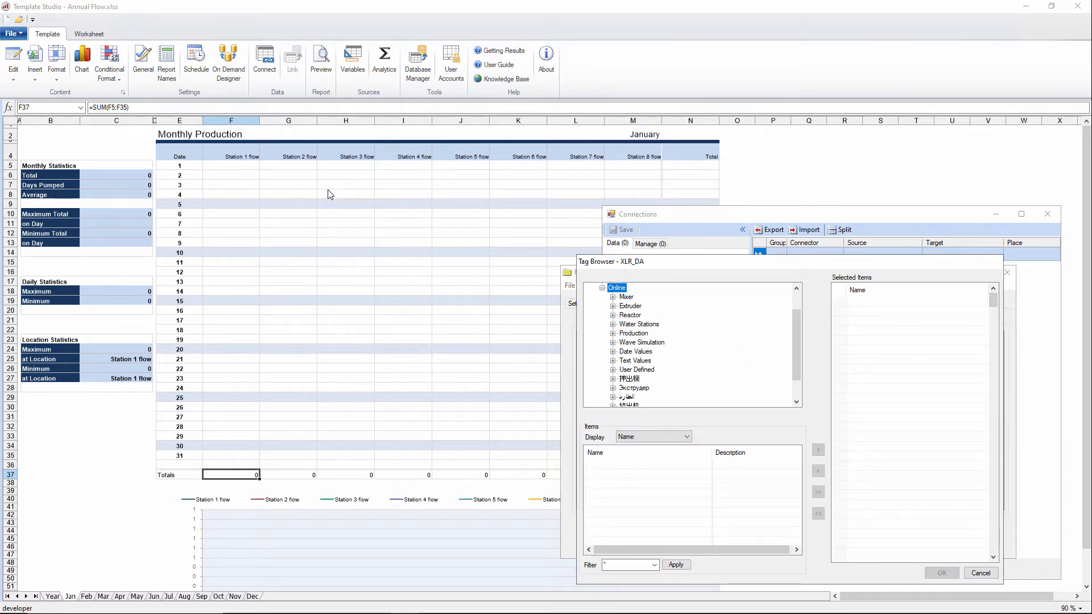
{"action": "left_click", "coordinate": [613, 324]}
{"action": "left_click", "coordinate": [625, 335]}
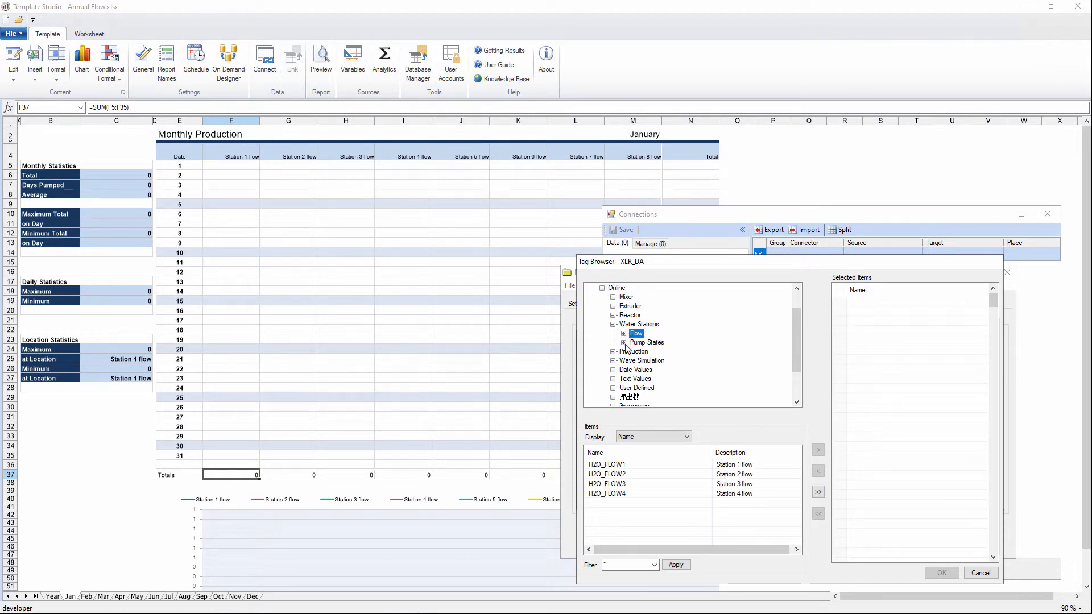
{"action": "left_click", "coordinate": [817, 492]}
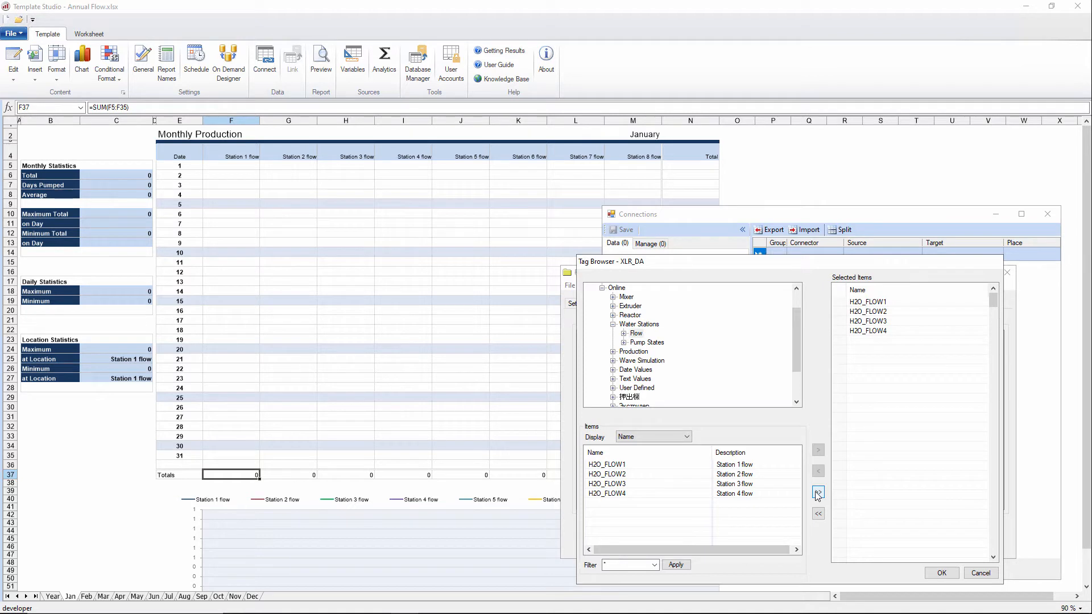
{"action": "left_click", "coordinate": [817, 492]}
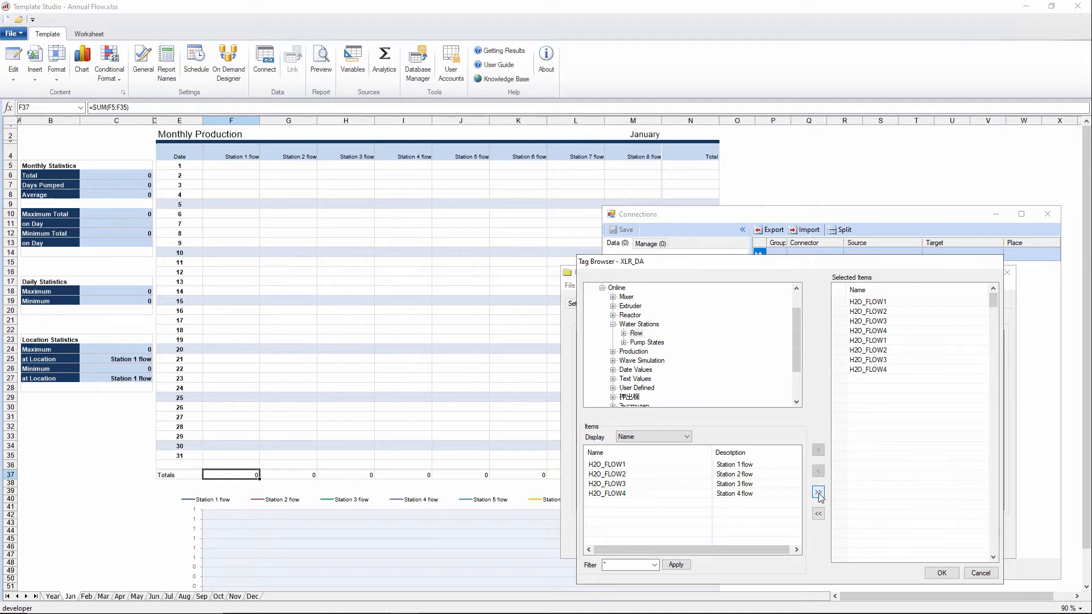
{"action": "left_click", "coordinate": [941, 573]}
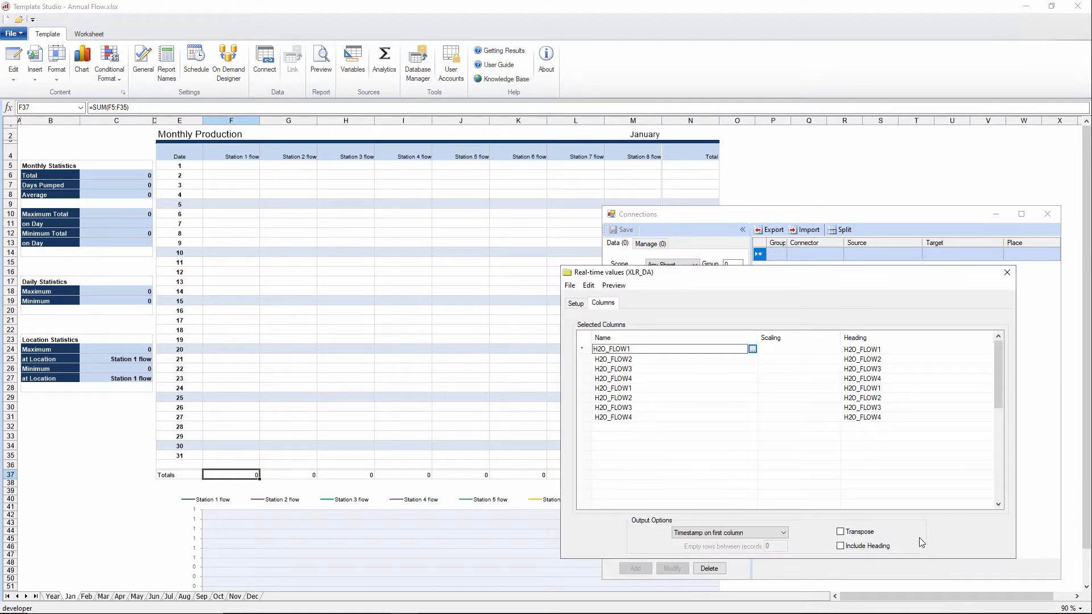
{"action": "left_click", "coordinate": [630, 287]}
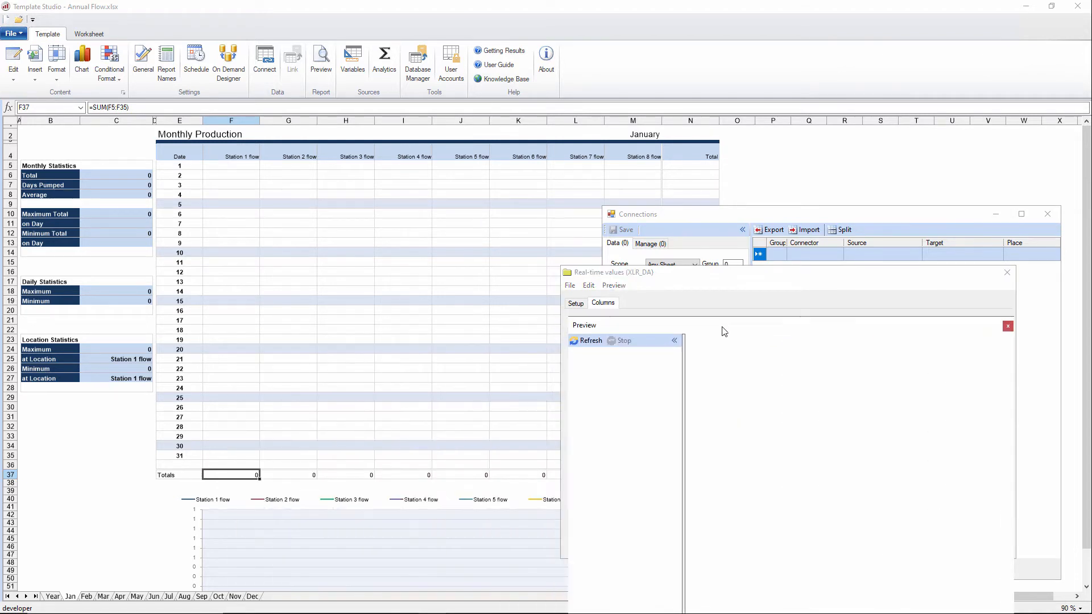
{"action": "left_click", "coordinate": [590, 342]}
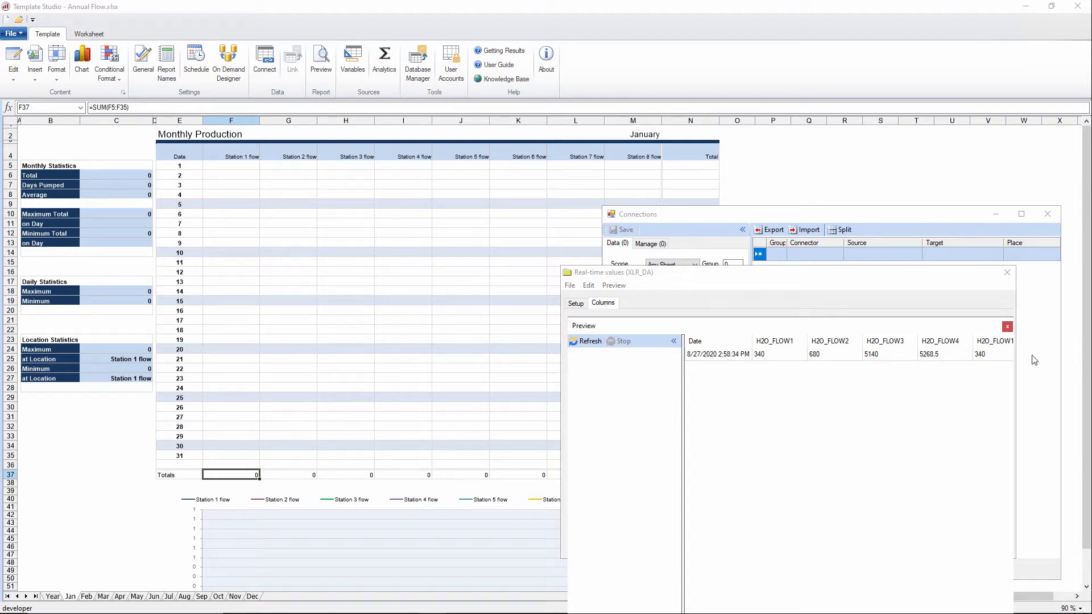
{"action": "left_click", "coordinate": [1007, 326]}
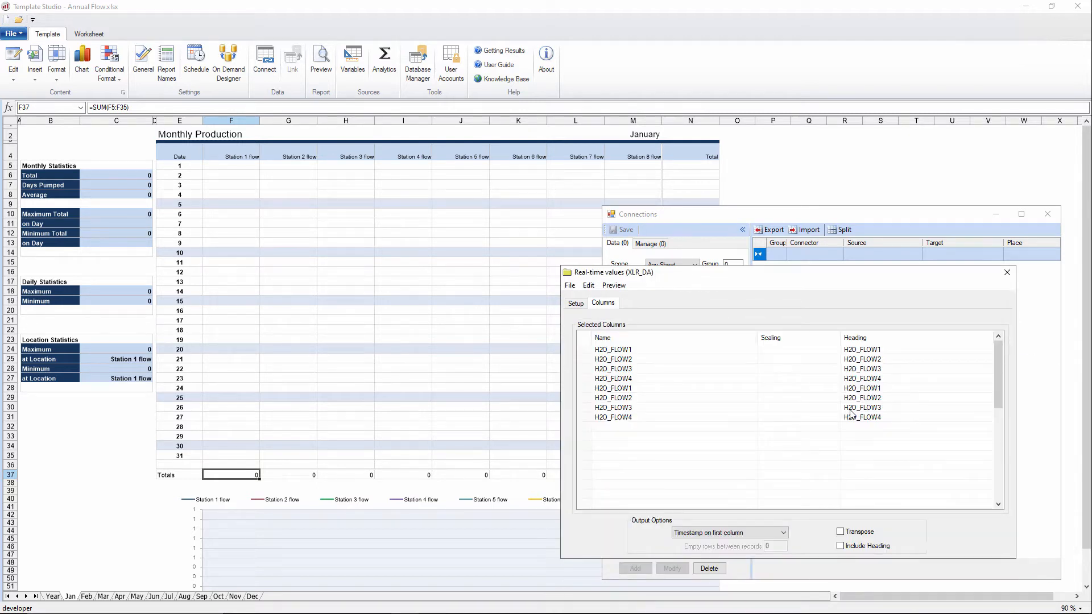
Set the group's output to No Timestamp and save the group as Annual Flow.
{"action": "left_click", "coordinate": [702, 533]}
{"action": "left_click", "coordinate": [698, 547]}
{"action": "left_click", "coordinate": [1006, 272]}
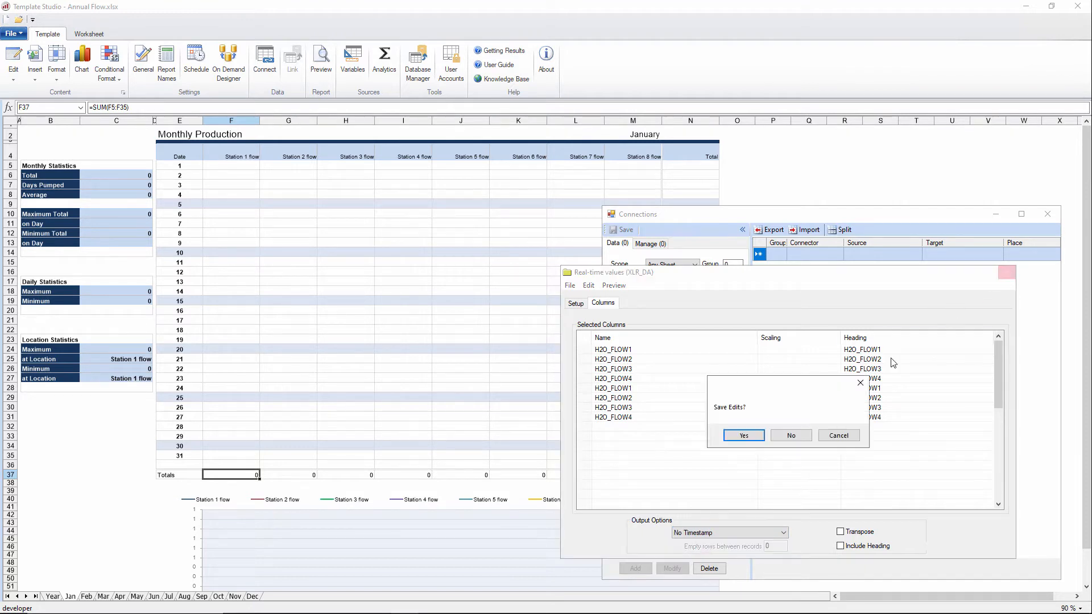
{"action": "left_click", "coordinate": [744, 435]}
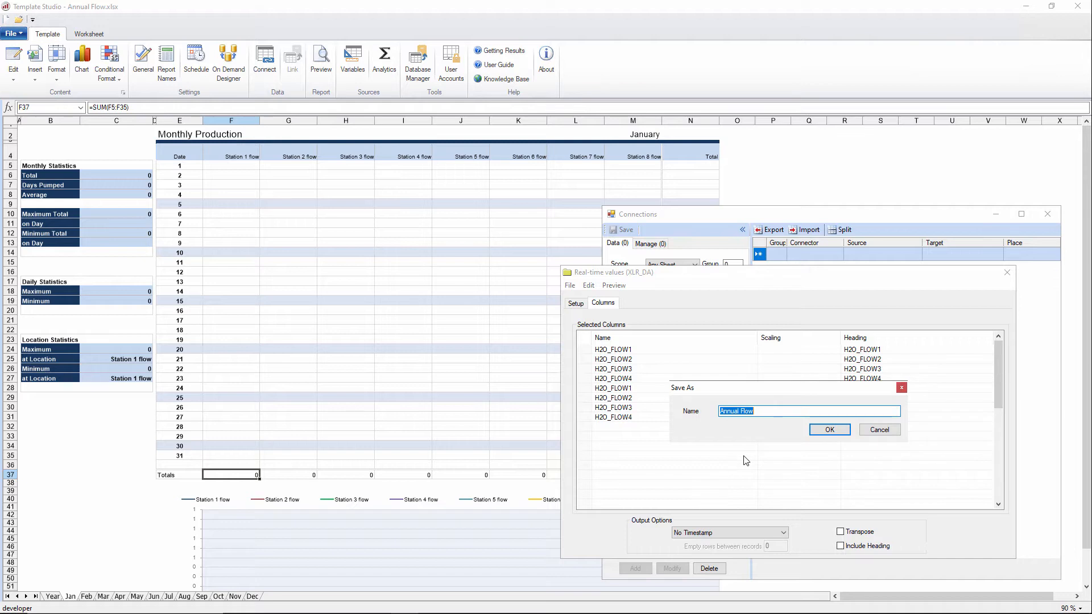
{"action": "left_click", "coordinate": [761, 411]}
{"action": "left_click", "coordinate": [830, 430]}
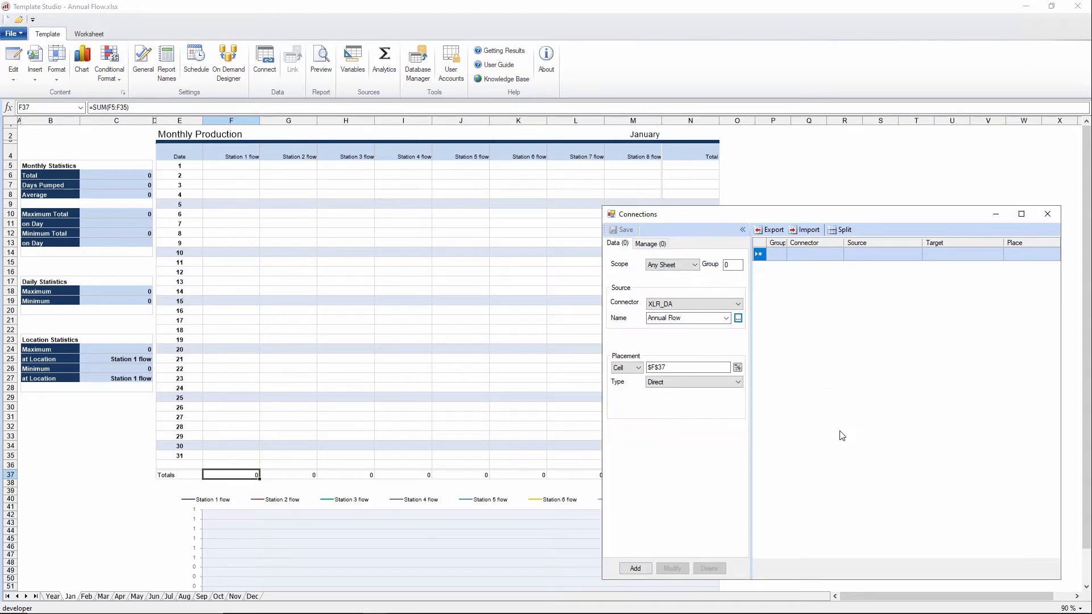
Place the Annual Flow group at cell $F$5 with placement type Offset, and review the available offset choices without changing dM.
{"action": "left_click", "coordinate": [676, 367]}
{"action": "left_click", "coordinate": [228, 164]}
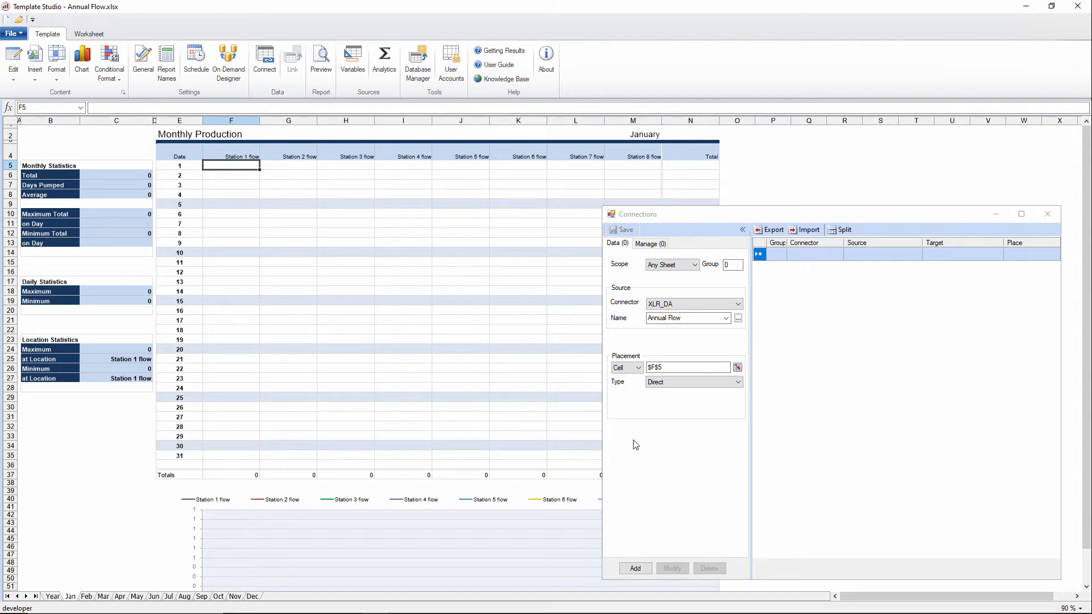
{"action": "left_click", "coordinate": [661, 386]}
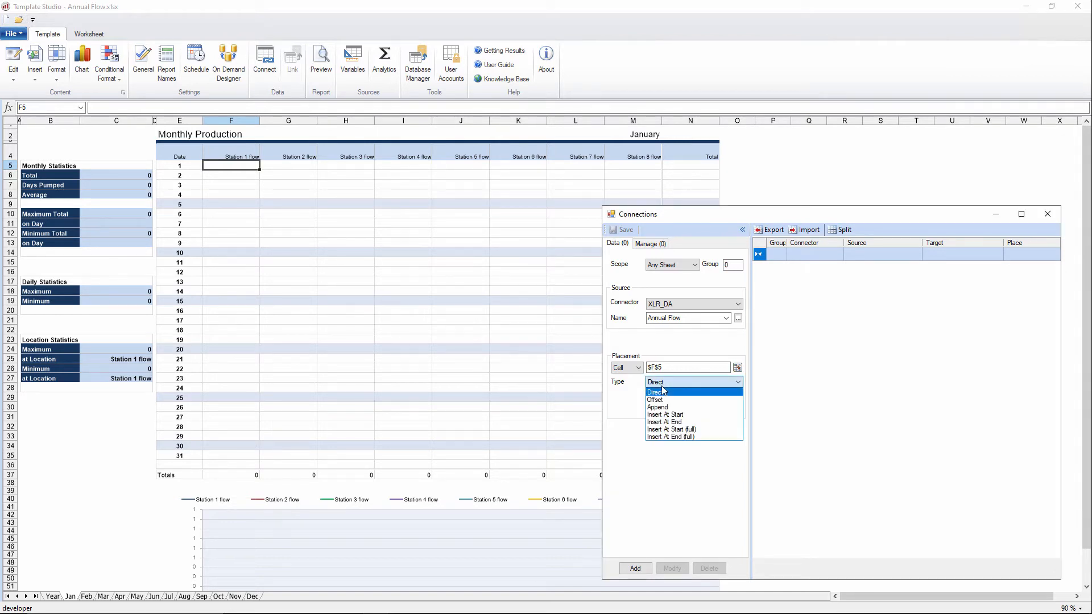
{"action": "left_click", "coordinate": [669, 399]}
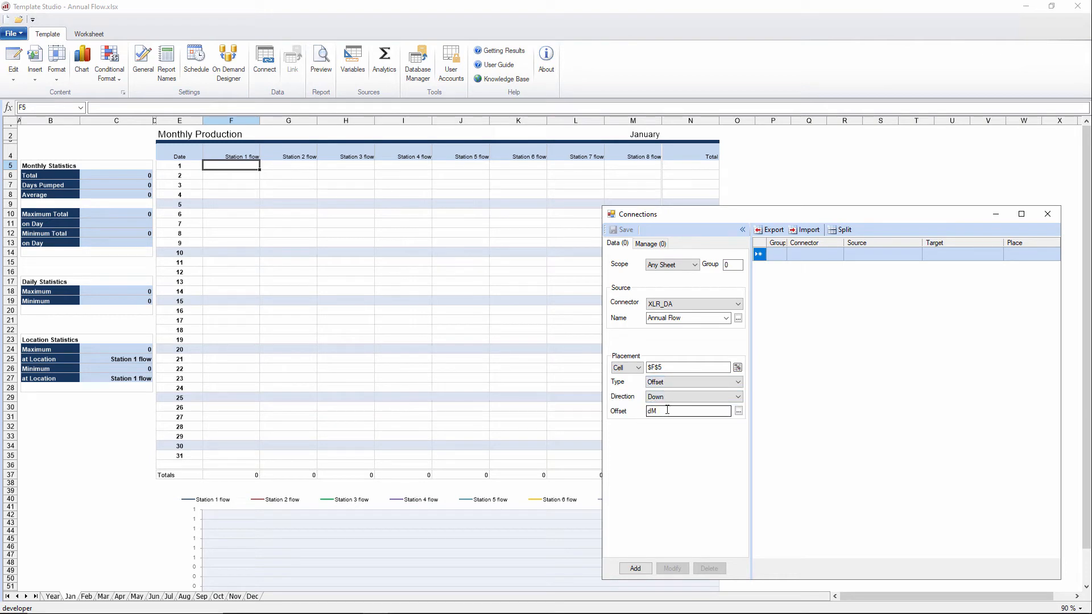
{"action": "left_click", "coordinate": [667, 410]}
{"action": "left_click", "coordinate": [738, 410]}
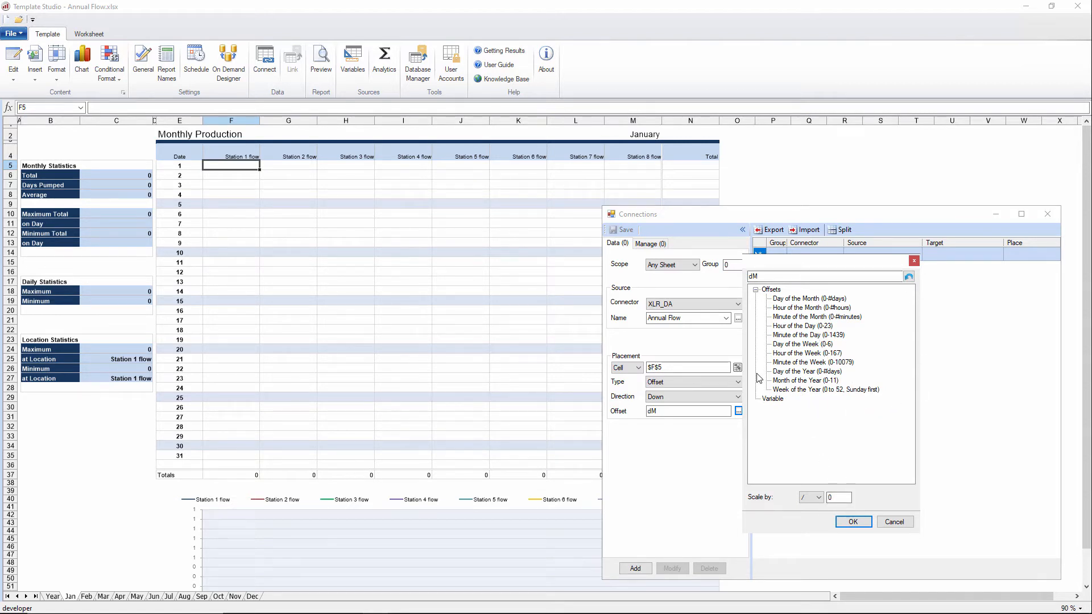
{"action": "left_click", "coordinate": [904, 522]}
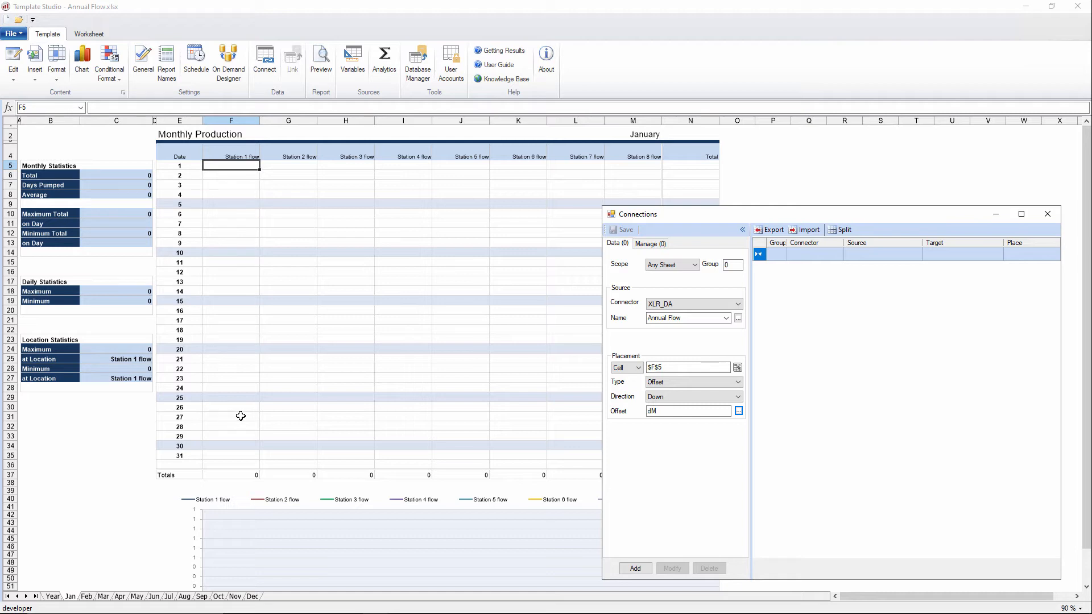
Add the Annual Flow connection at cell $F$5 to the template's connections, save it and close the connections window.
{"action": "left_click", "coordinate": [634, 569]}
{"action": "left_click", "coordinate": [625, 231]}
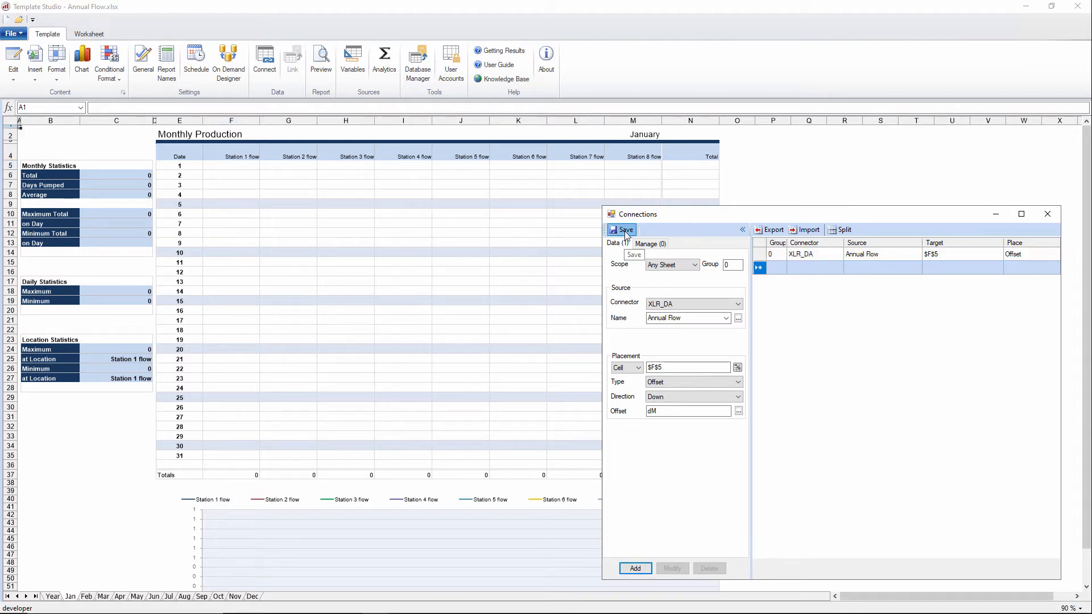
{"action": "left_click", "coordinate": [1048, 215]}
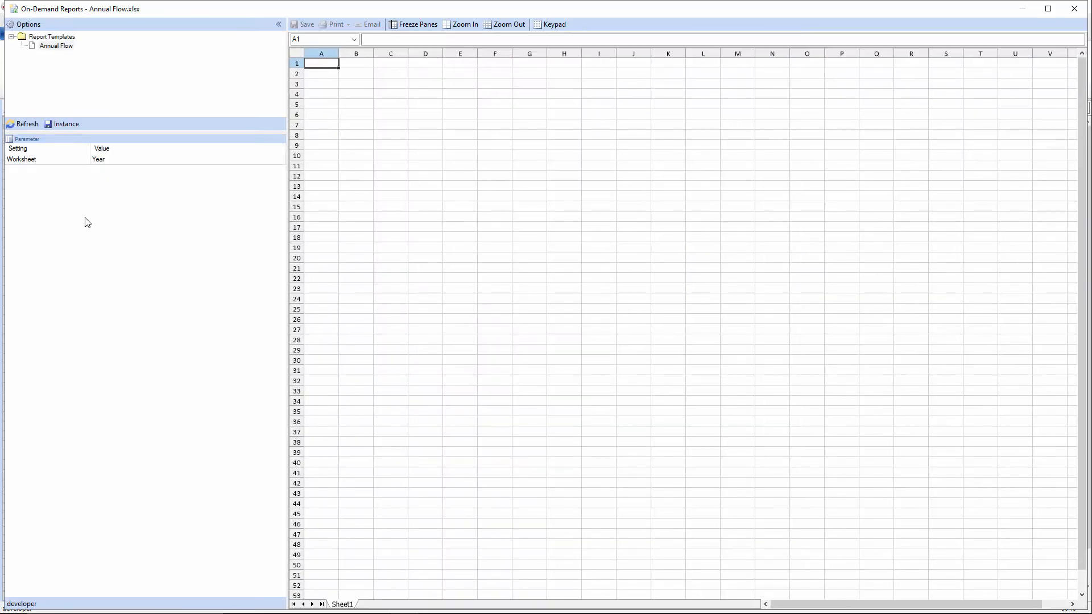
Preview the Annual Flow template on demand for the Aug worksheet, check where the flow values land, and close the preview.
{"action": "left_click", "coordinate": [107, 161]}
{"action": "left_click", "coordinate": [107, 163]}
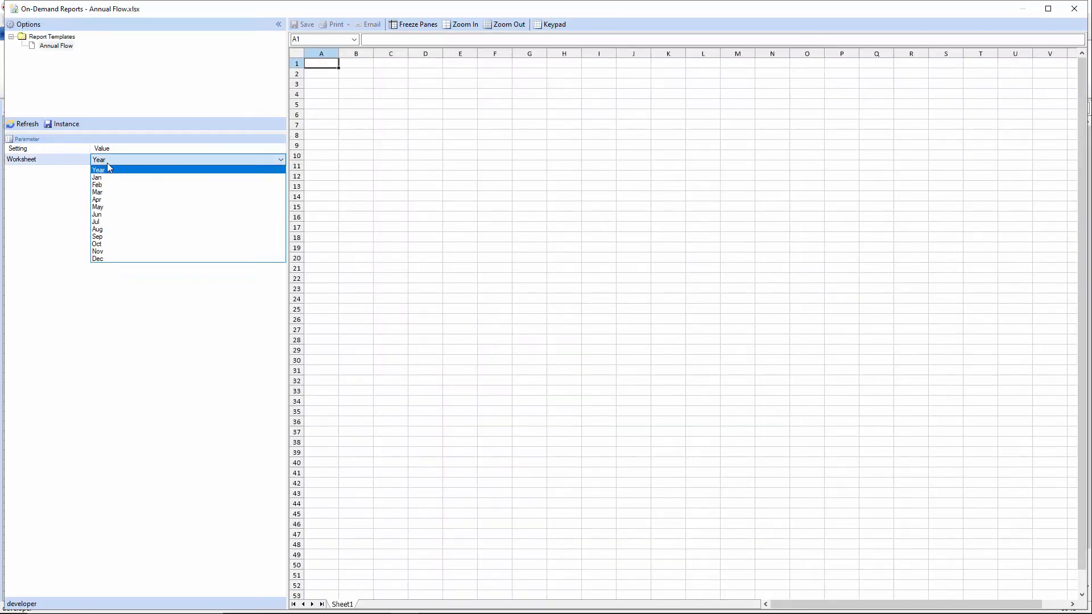
{"action": "left_click", "coordinate": [116, 230]}
{"action": "left_click", "coordinate": [24, 123]}
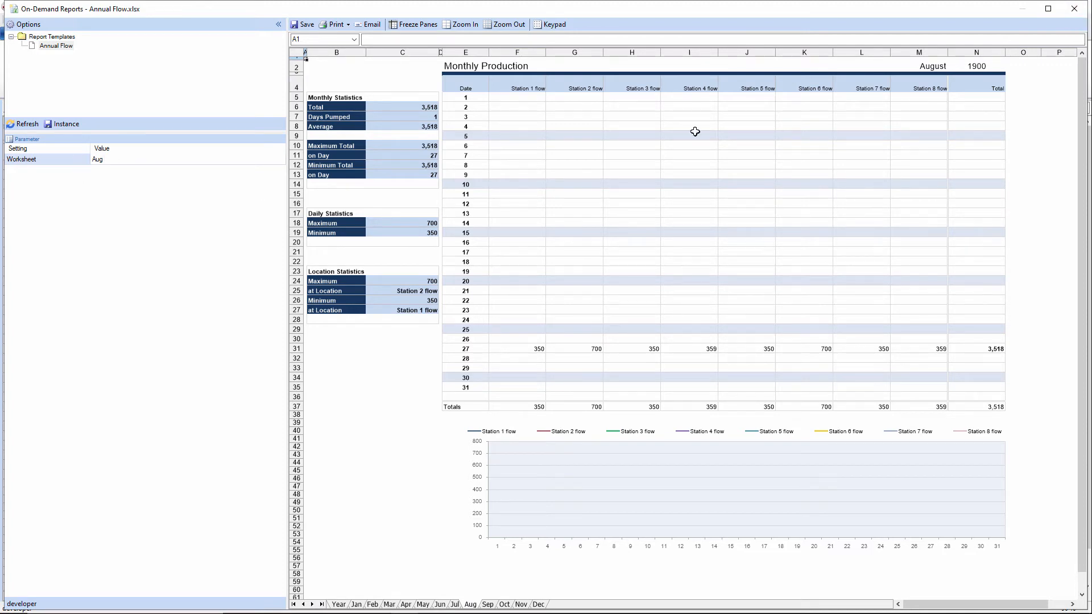
{"action": "left_click", "coordinate": [1074, 10]}
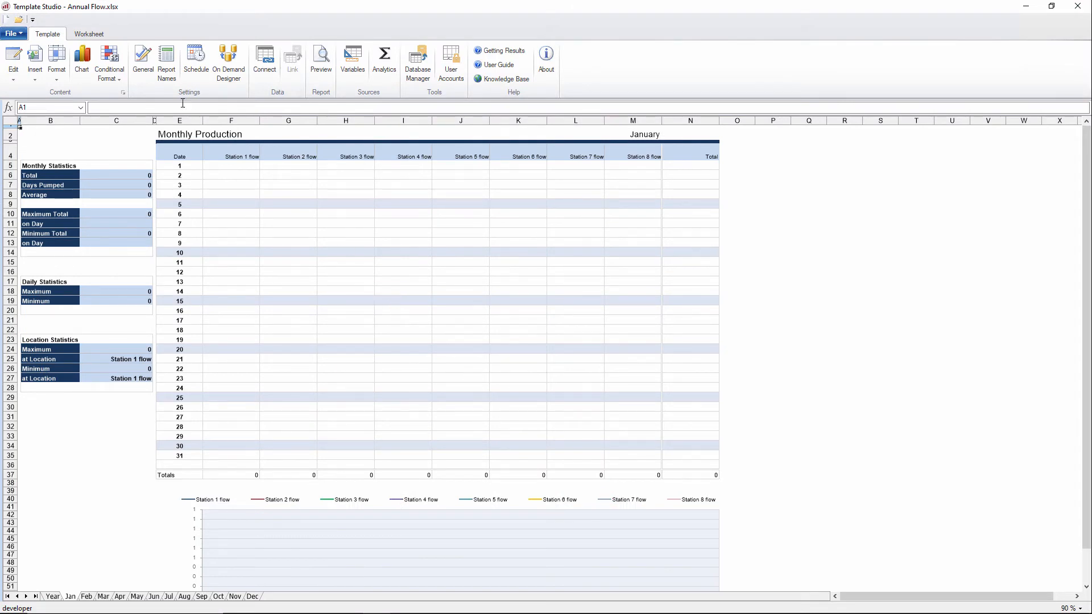
Set the workbook's report name to Annual Flow {YYYY} using the four-digit current year, with target overwrite not allowed.
{"action": "left_click", "coordinate": [170, 77]}
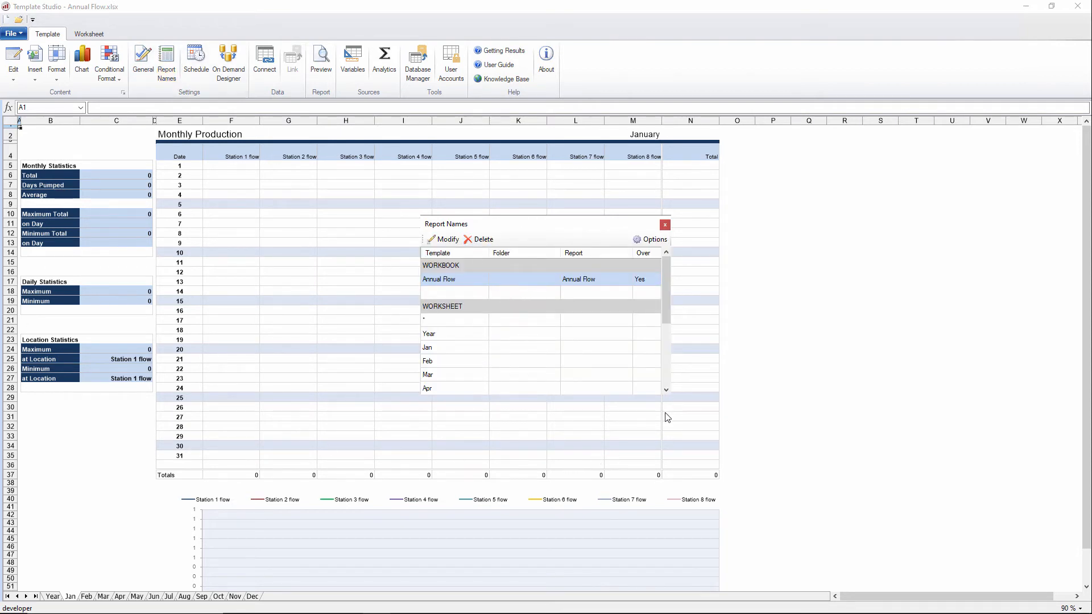
{"action": "left_click", "coordinate": [449, 239]}
{"action": "left_click", "coordinate": [596, 316]}
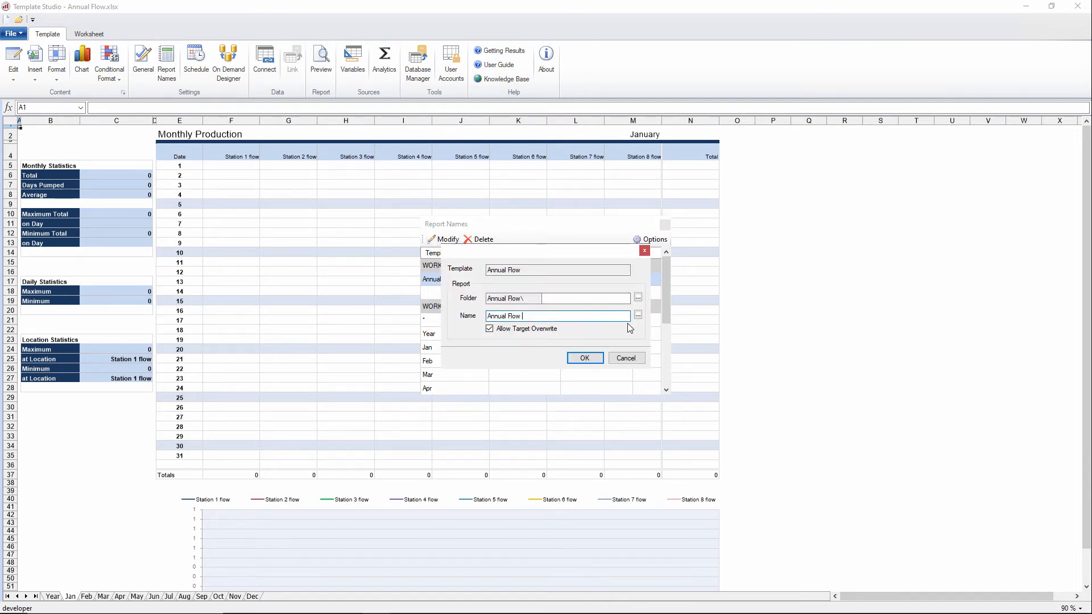
{"action": "left_click", "coordinate": [638, 315]}
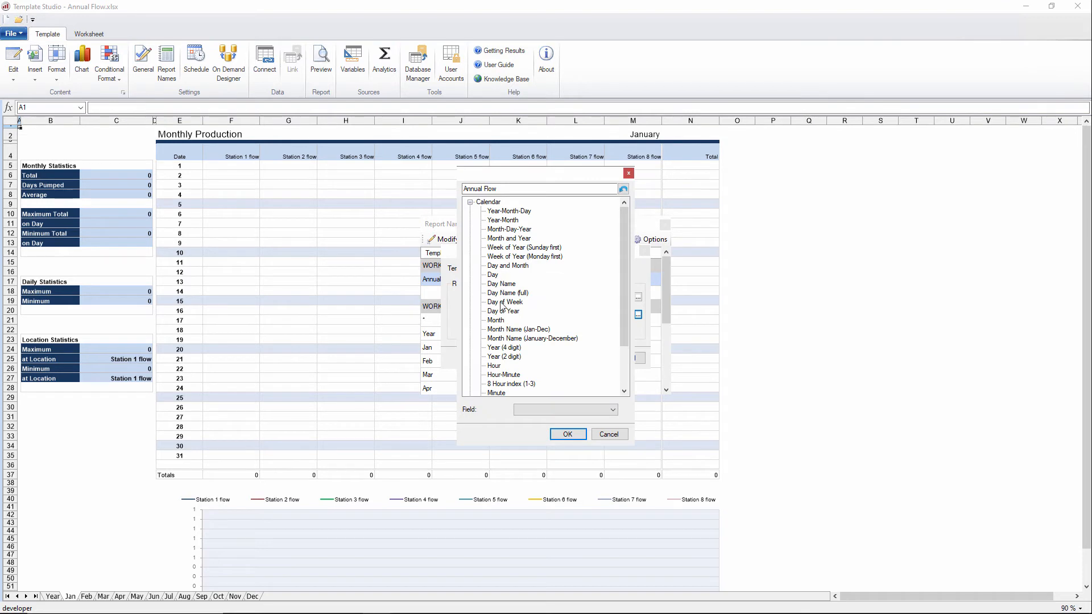
{"action": "left_click", "coordinate": [504, 349]}
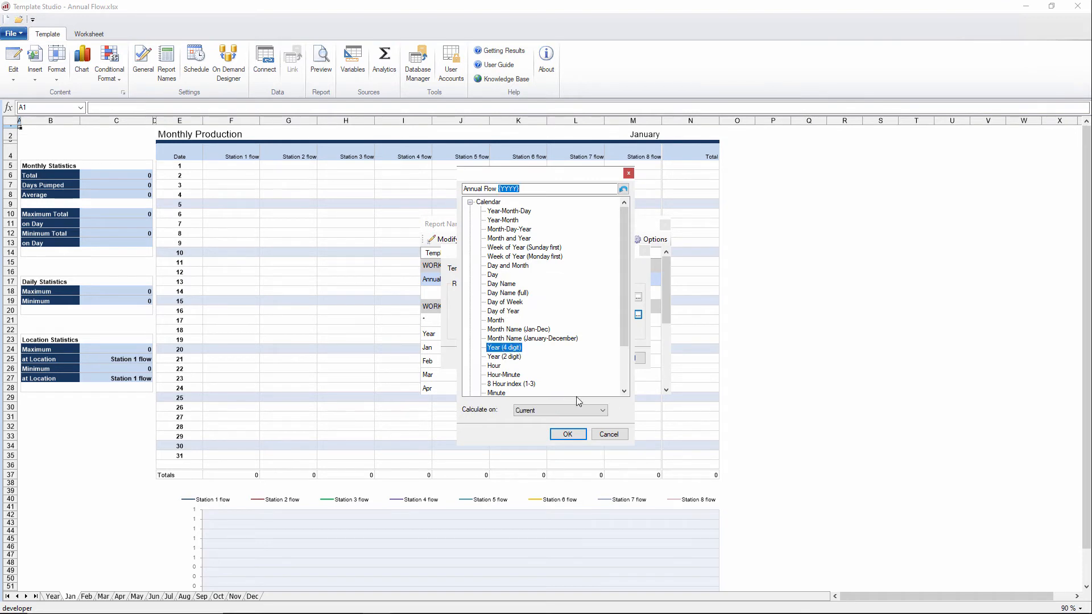
{"action": "left_click", "coordinate": [568, 434]}
{"action": "left_click", "coordinate": [585, 358]}
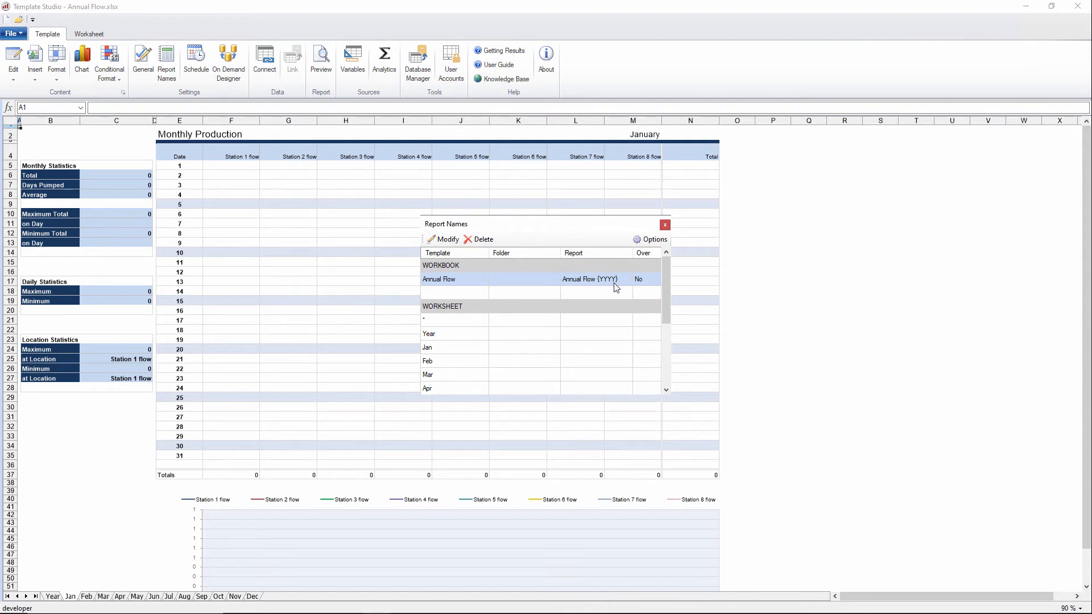
Set the report name for the wildcard (*) worksheet to {MMM}, the current short month name, without target overwrite, and close the report names.
{"action": "left_click", "coordinate": [435, 324]}
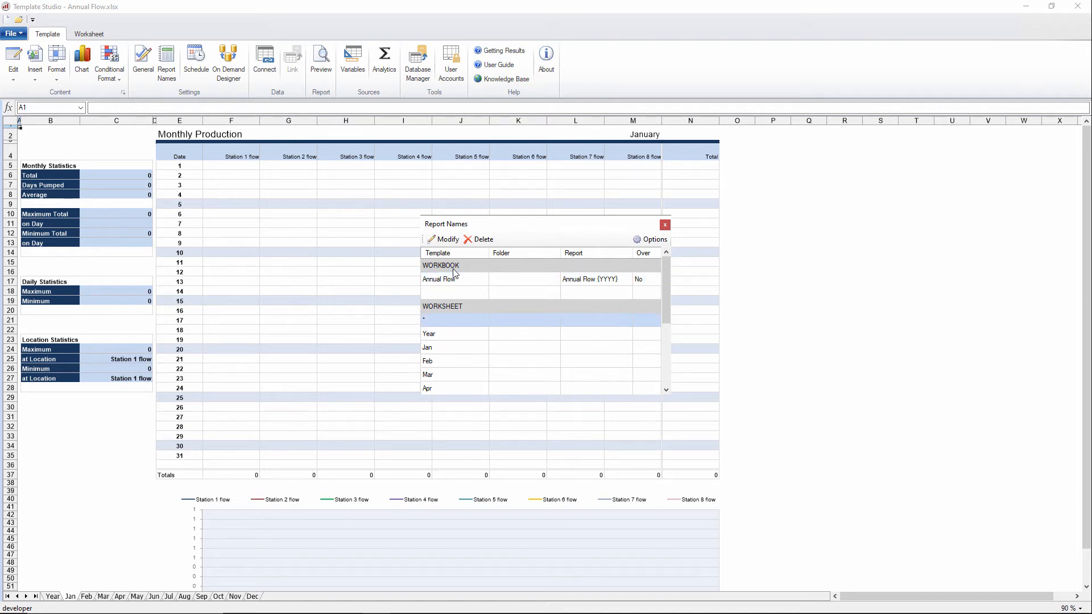
{"action": "left_click", "coordinate": [447, 240]}
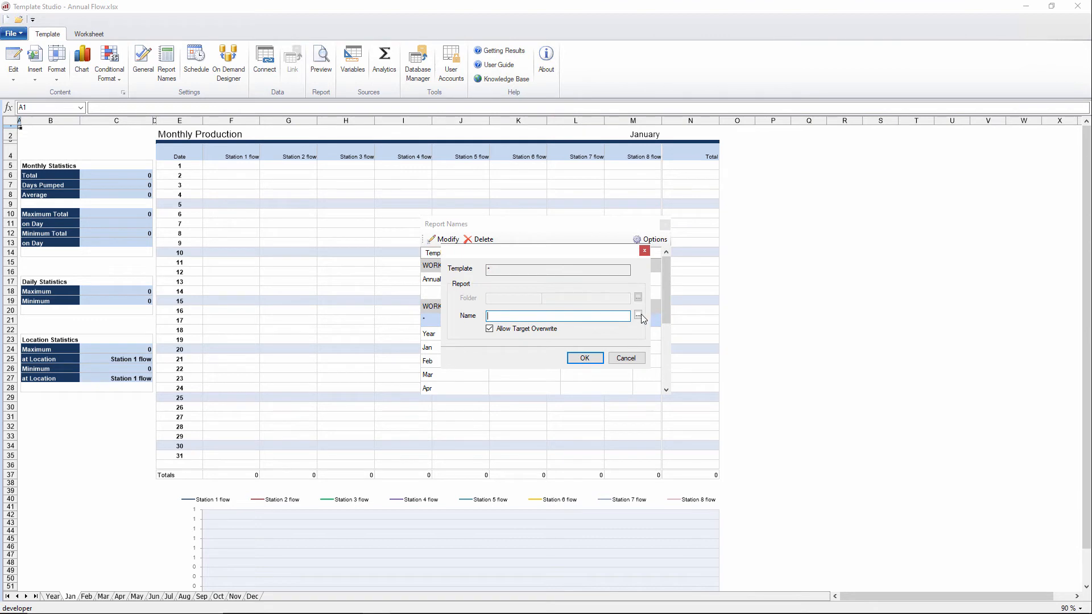
{"action": "left_click", "coordinate": [638, 315]}
{"action": "left_click", "coordinate": [523, 330]}
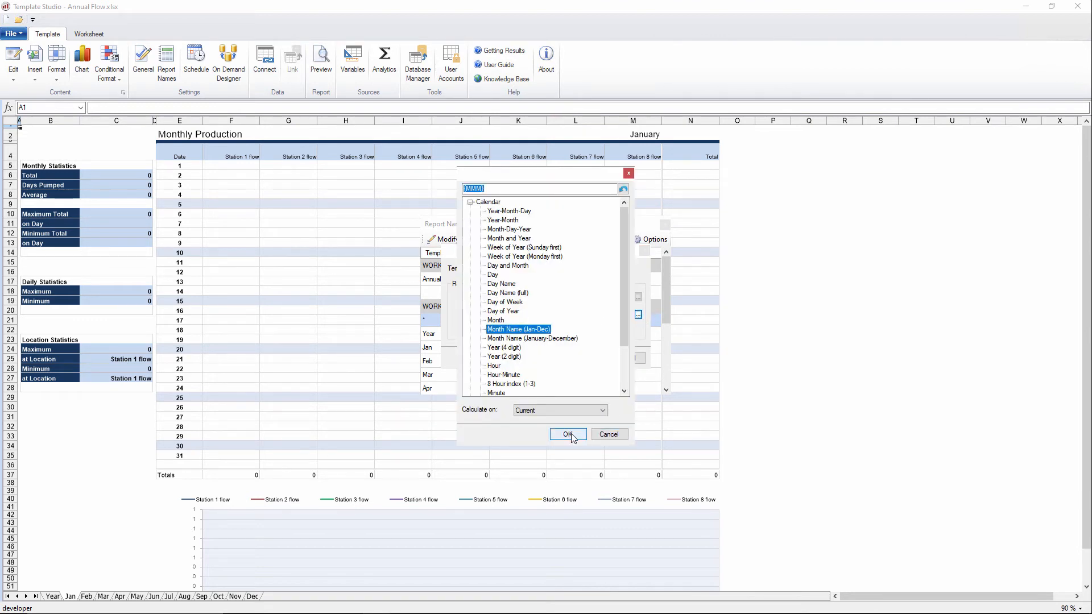
{"action": "left_click", "coordinate": [569, 434]}
{"action": "left_click", "coordinate": [584, 365]}
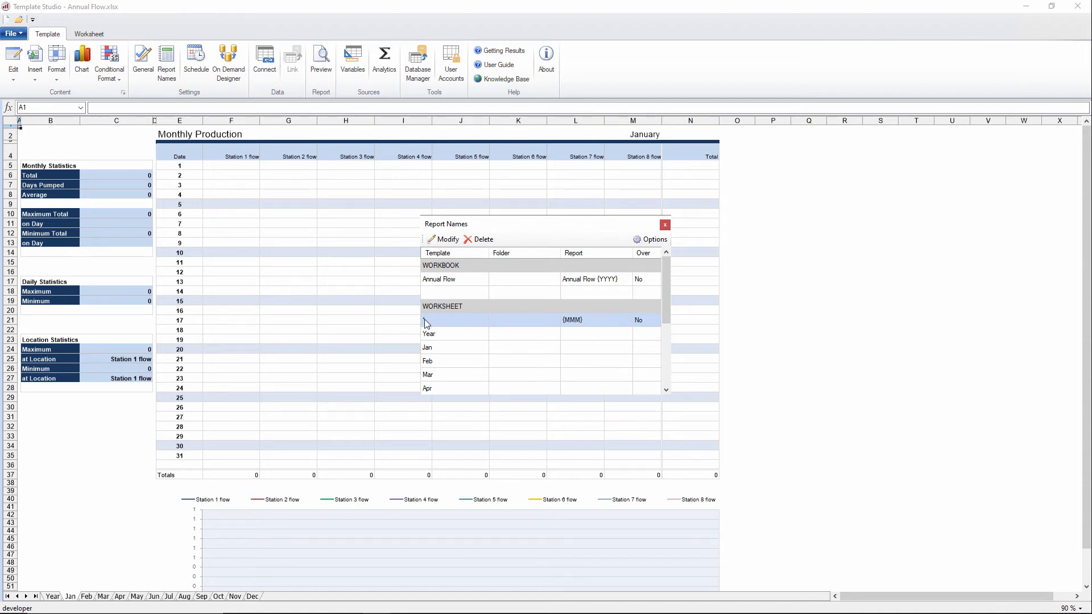
{"action": "left_click", "coordinate": [664, 226]}
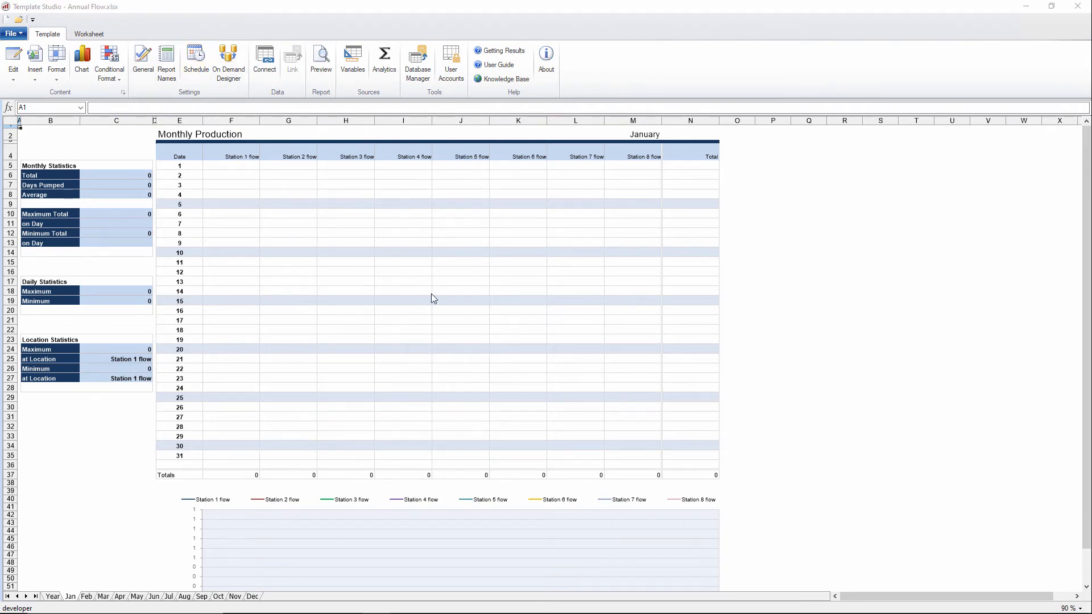
Close Template Studio and keep only the Schedule Designer in front, moved over the Project Explorer.
{"action": "left_click_drag", "start_coordinate": [451, 134], "coordinate": [612, 165]}
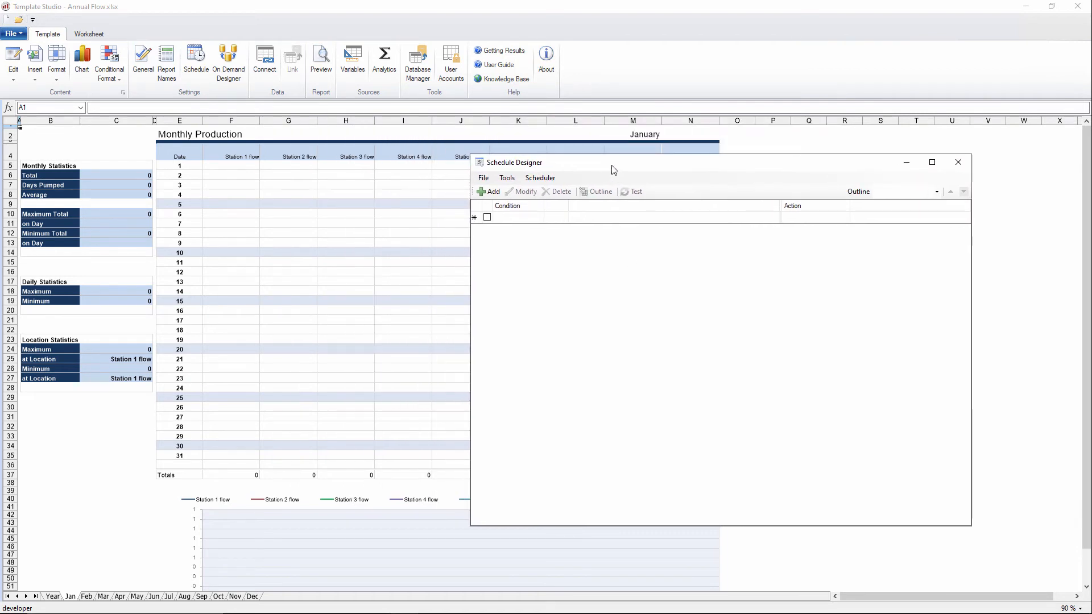
{"action": "left_click", "coordinate": [19, 35]}
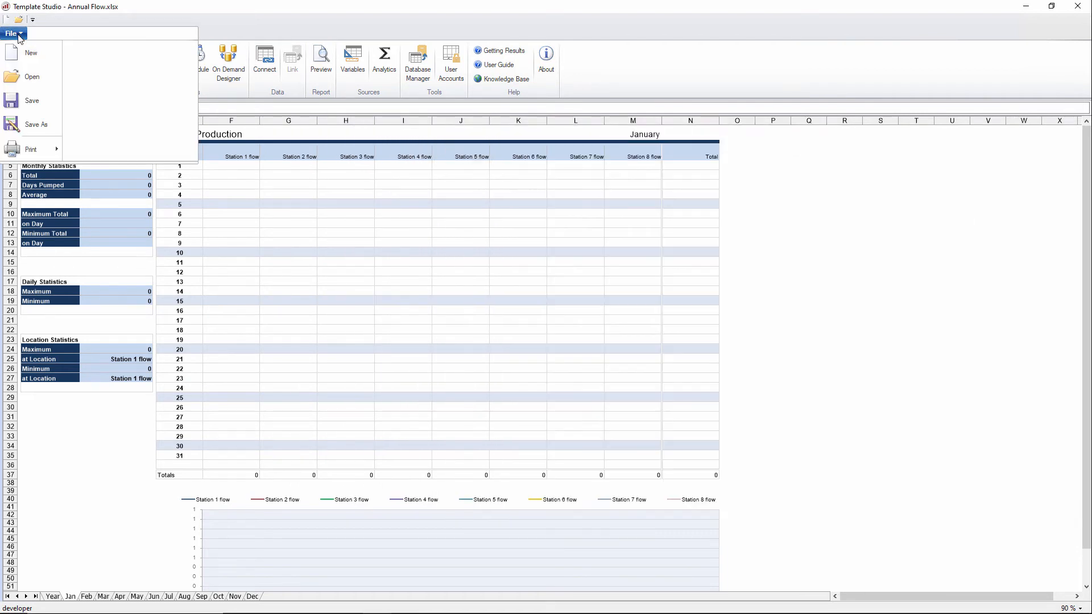
{"action": "left_click", "coordinate": [18, 35]}
{"action": "left_click", "coordinate": [1077, 7]}
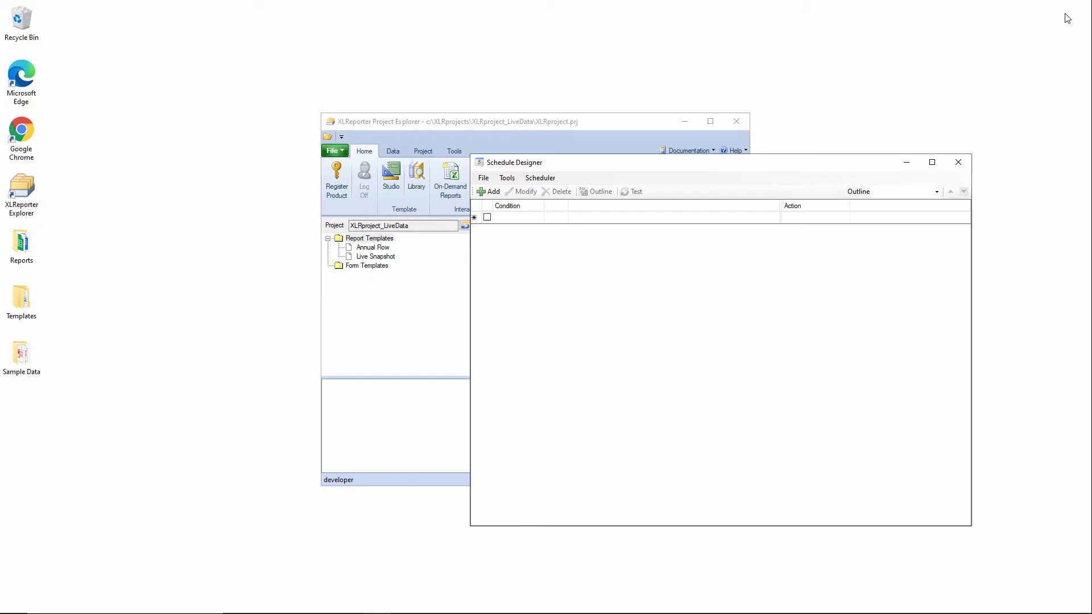
{"action": "left_click_drag", "start_coordinate": [644, 165], "coordinate": [476, 120]}
Start a new schedule with a Daily time condition set to 11:59:59 PM.
{"action": "left_click", "coordinate": [324, 147]}
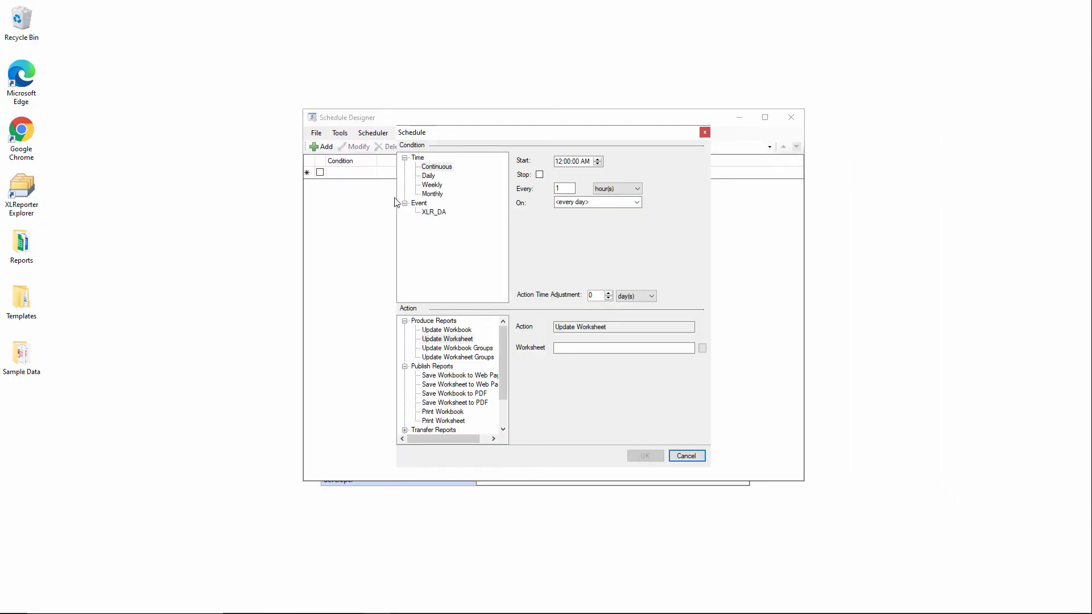
{"action": "left_click", "coordinate": [428, 178]}
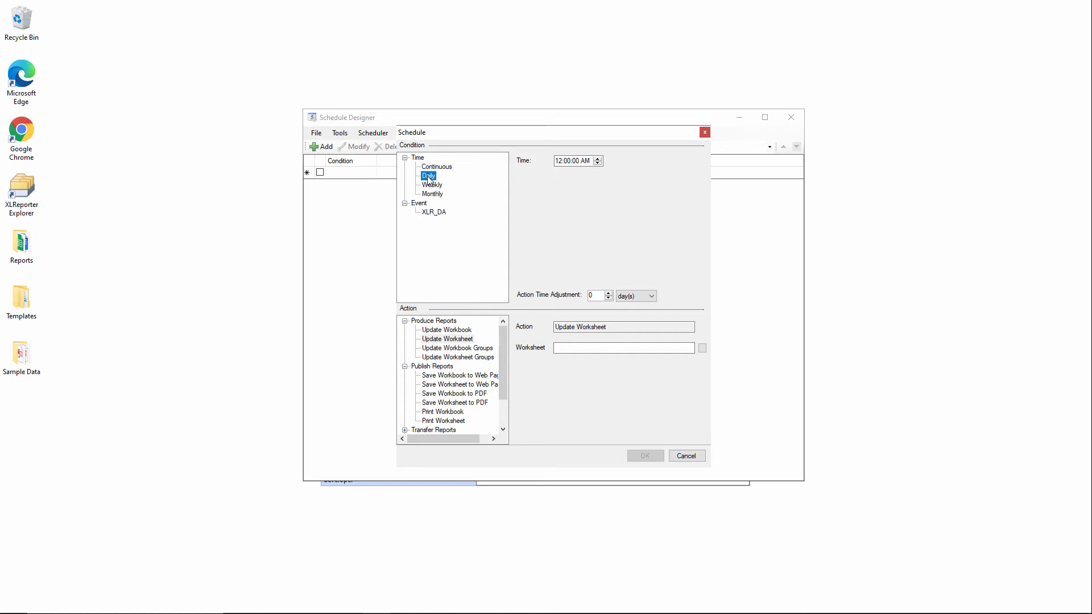
{"action": "left_click", "coordinate": [558, 162]}
{"action": "key", "text": "Down"}
{"action": "key", "text": "Right"}
{"action": "key", "text": "Down"}
{"action": "key", "text": "Right"}
{"action": "key", "text": "Down"}
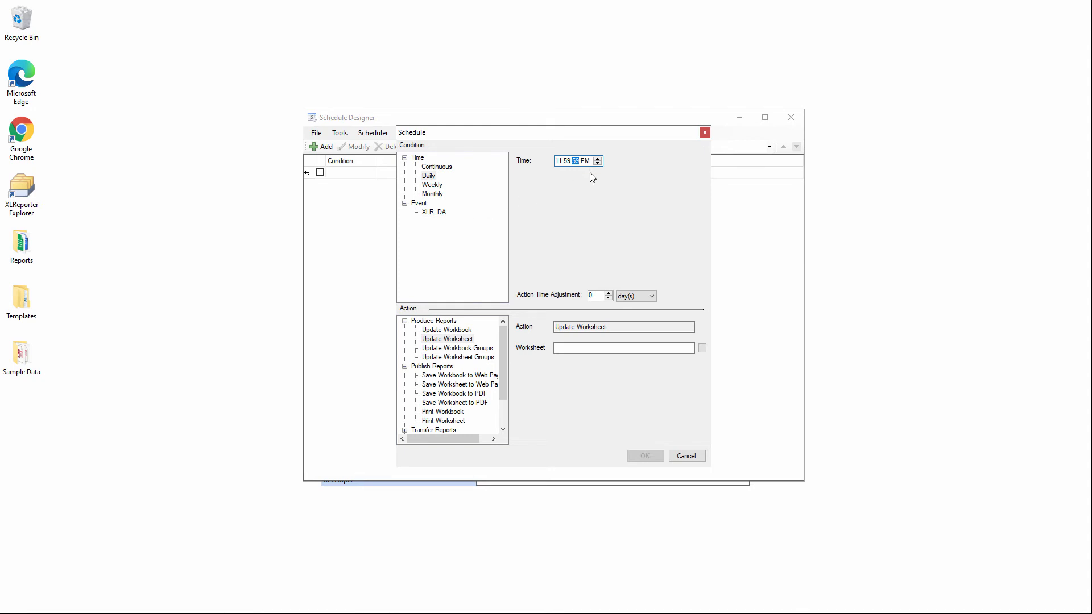
Set the Update Worksheet action's worksheet to Annual Flow.xlsx.* and add the schedule to the list.
{"action": "left_click", "coordinate": [558, 349]}
{"action": "left_click", "coordinate": [702, 348]}
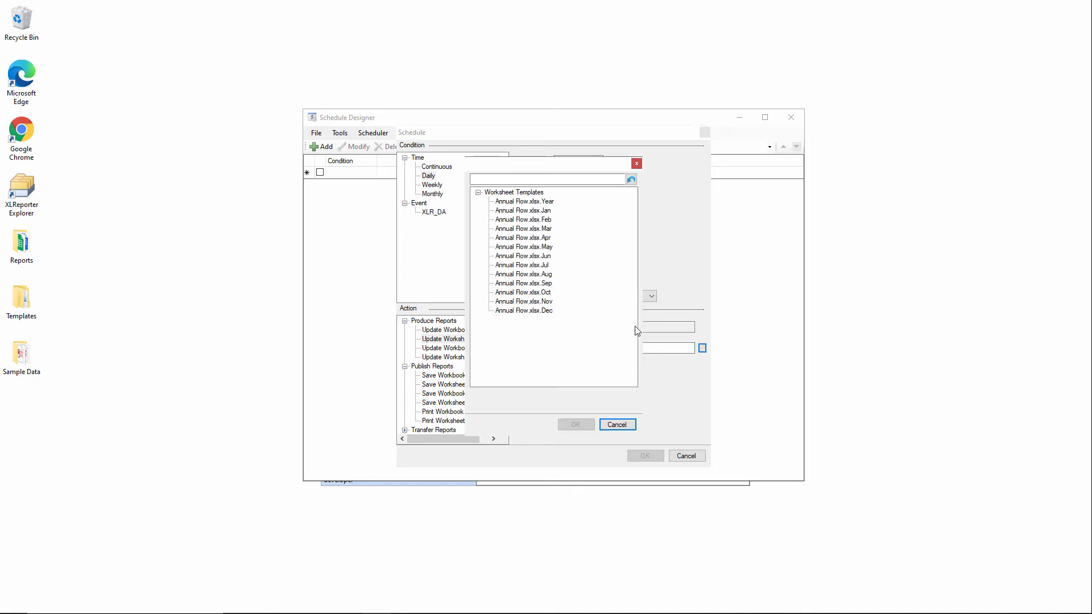
{"action": "left_click", "coordinate": [549, 203]}
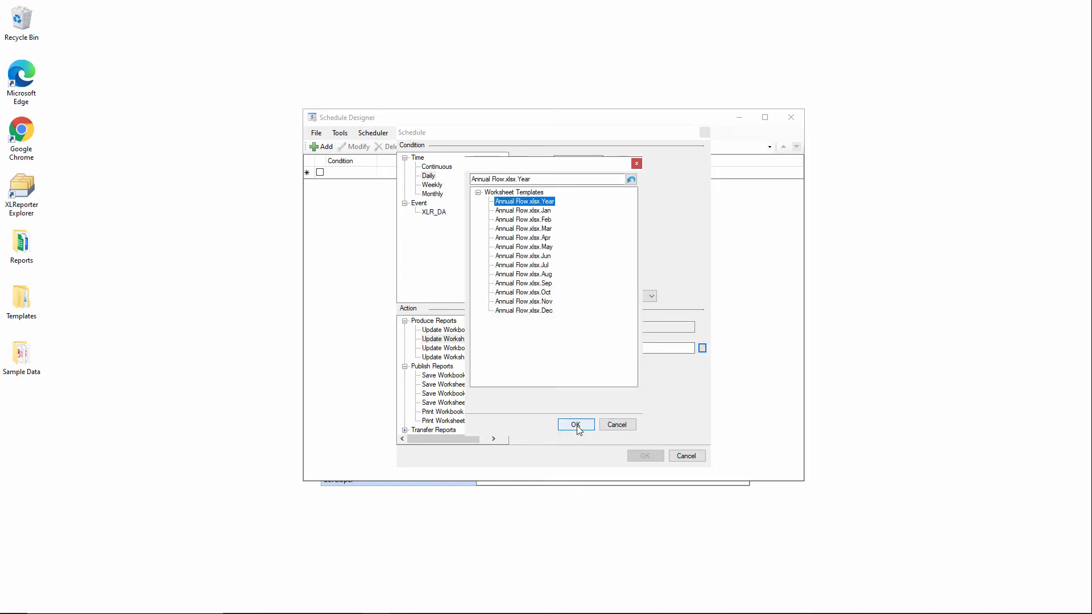
{"action": "left_click", "coordinate": [575, 424]}
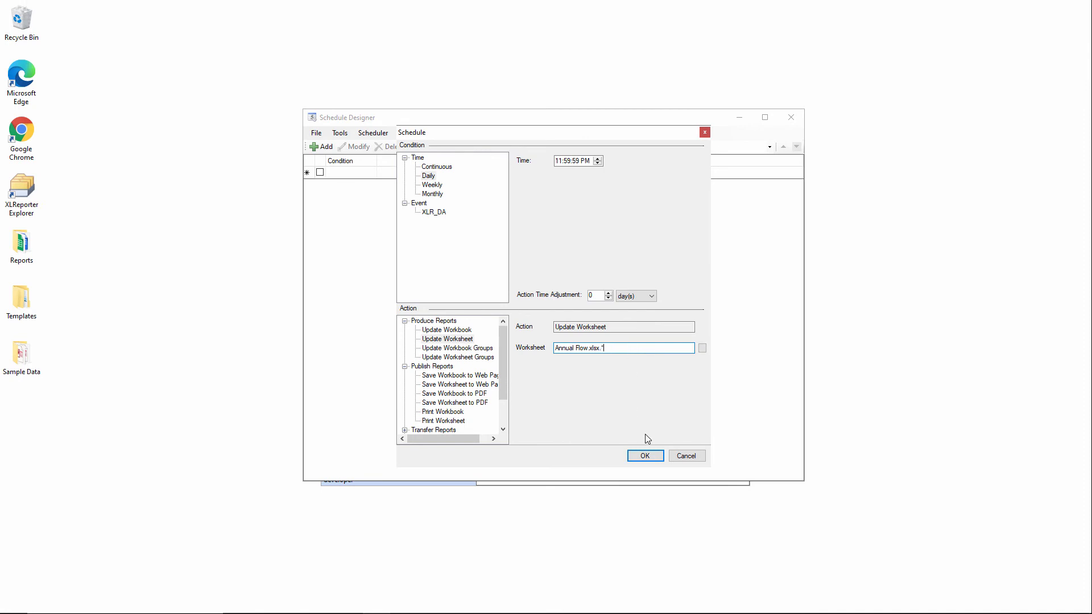
{"action": "left_click", "coordinate": [651, 455]}
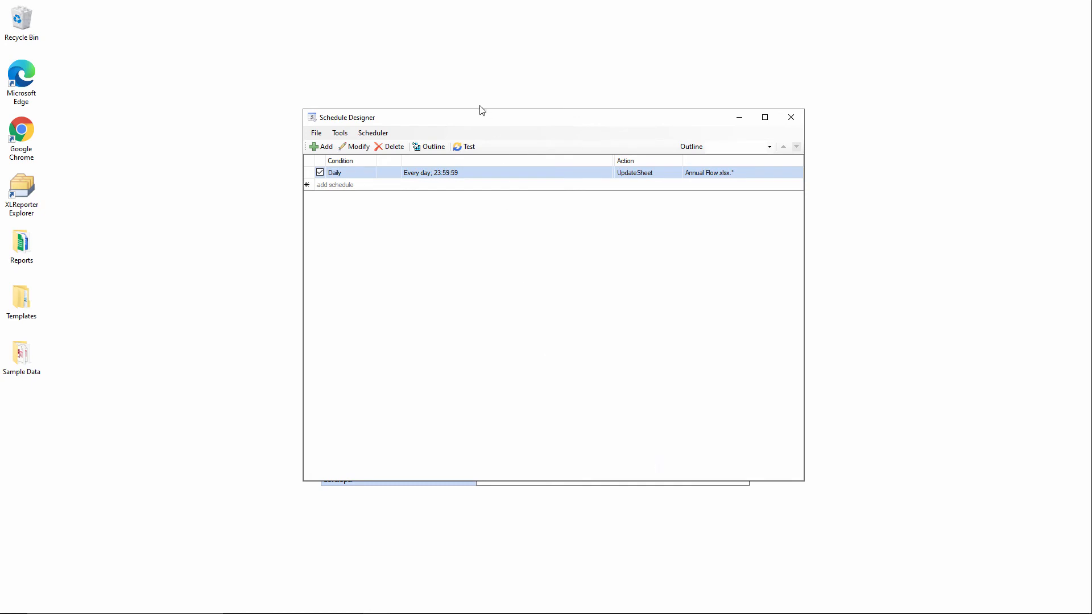
Open the schedule test and set its start to Jul 01 2020, 23:59:59.
{"action": "left_click", "coordinate": [468, 147]}
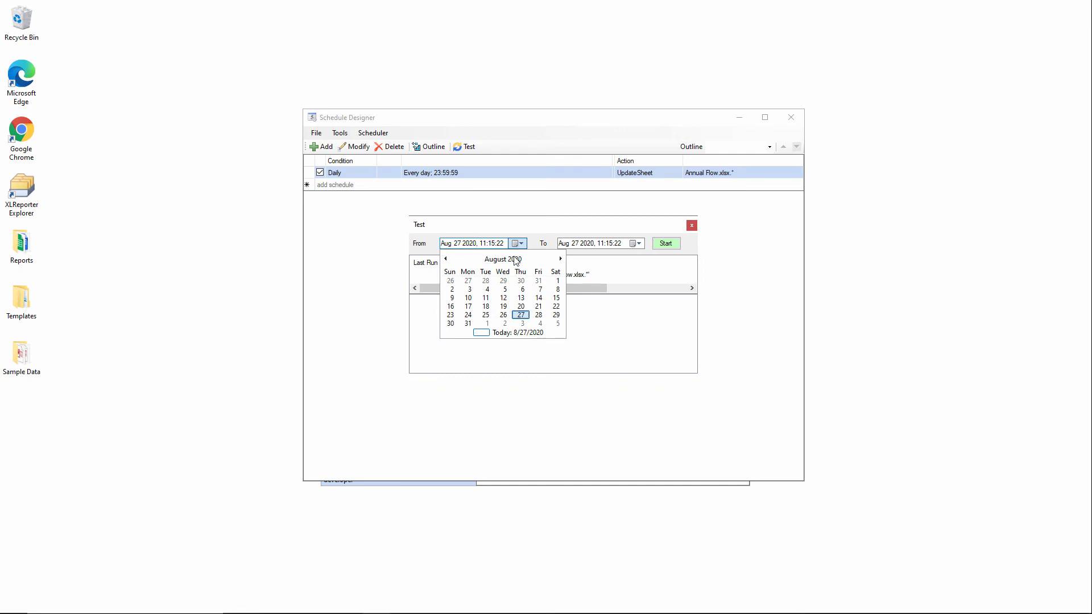
{"action": "left_click", "coordinate": [446, 259]}
{"action": "left_click", "coordinate": [503, 281]}
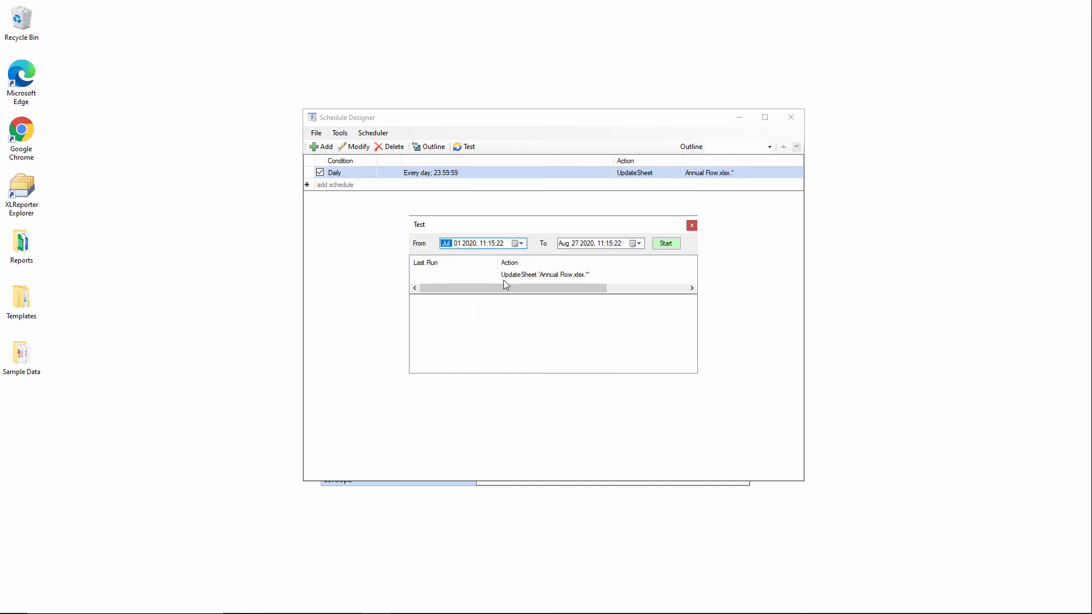
{"action": "left_click", "coordinate": [482, 244]}
{"action": "left_click", "coordinate": [492, 243]}
{"action": "type", "text": "59"}
{"action": "left_click", "coordinate": [600, 243]}
{"action": "left_click", "coordinate": [482, 243]}
{"action": "type", "text": "23"}
Set the test's end time to 23:59:59 on Aug 27 2020 and run the test.
{"action": "left_click", "coordinate": [600, 244]}
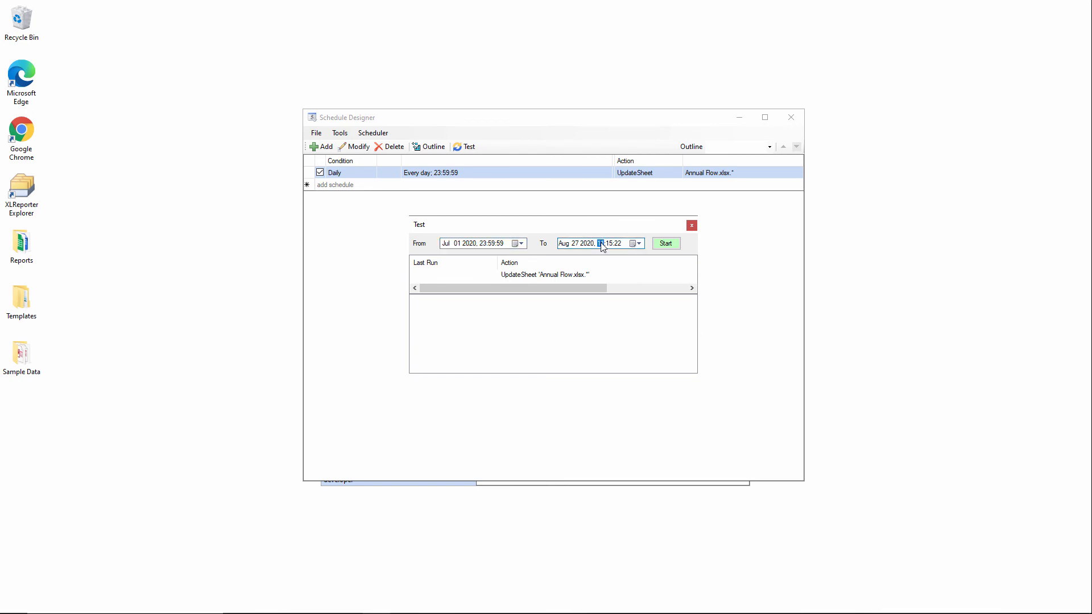
{"action": "type", "text": "23"}
{"action": "left_click", "coordinate": [618, 244]}
{"action": "left_click", "coordinate": [666, 244]}
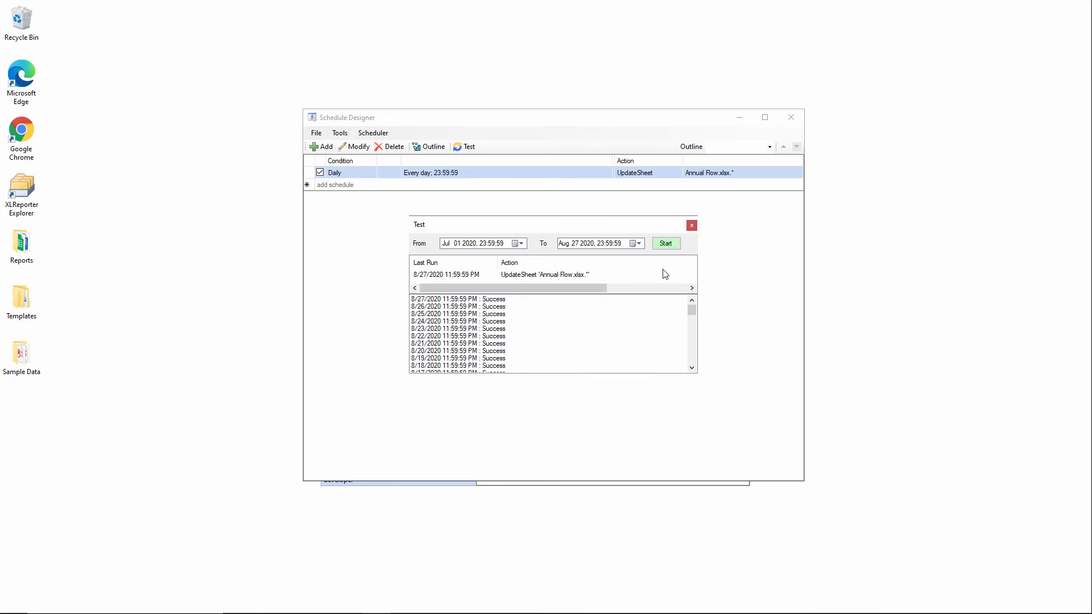
Close the schedule test and the Schedule Designer, saving the schedule edits.
{"action": "left_click", "coordinate": [692, 225]}
{"action": "left_click", "coordinate": [791, 117]}
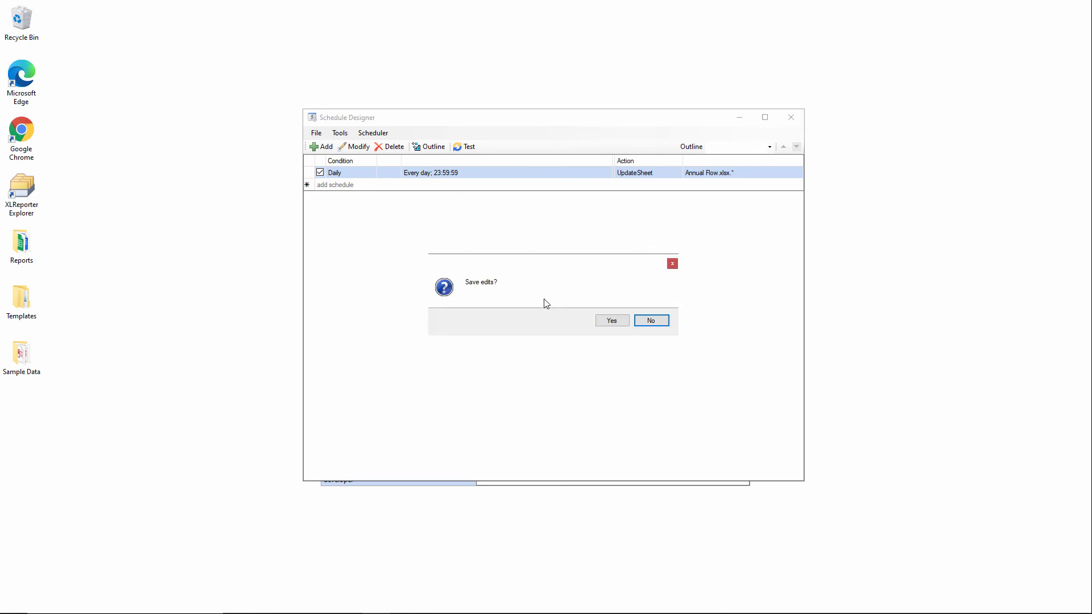
{"action": "left_click", "coordinate": [610, 321]}
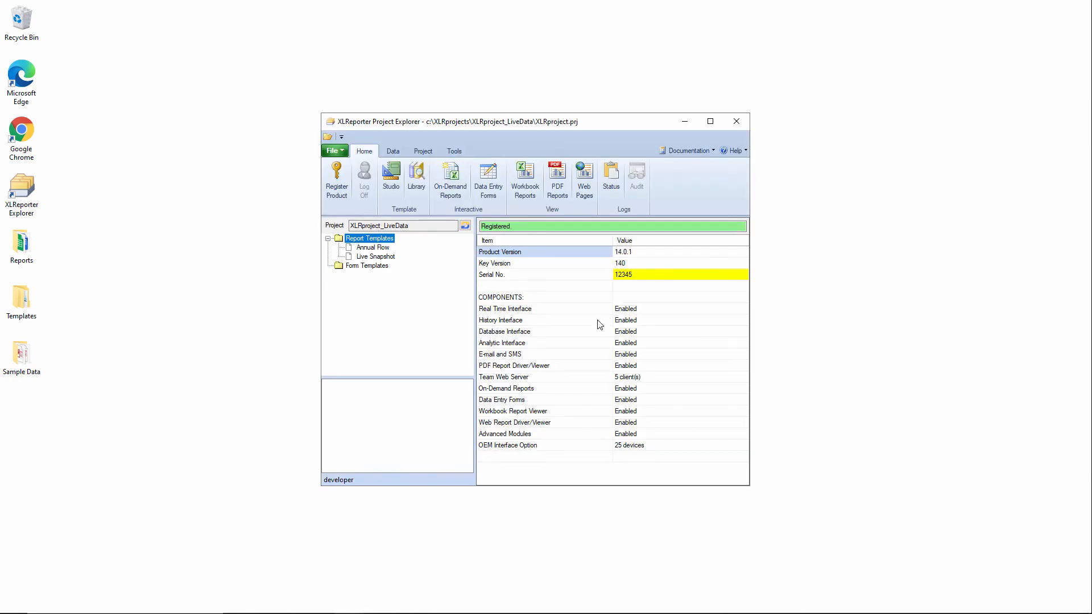
Open the scheduled Annual Flow 2020 report in the Workbook Report Viewer and examine its Year sheet.
{"action": "left_click", "coordinate": [522, 189]}
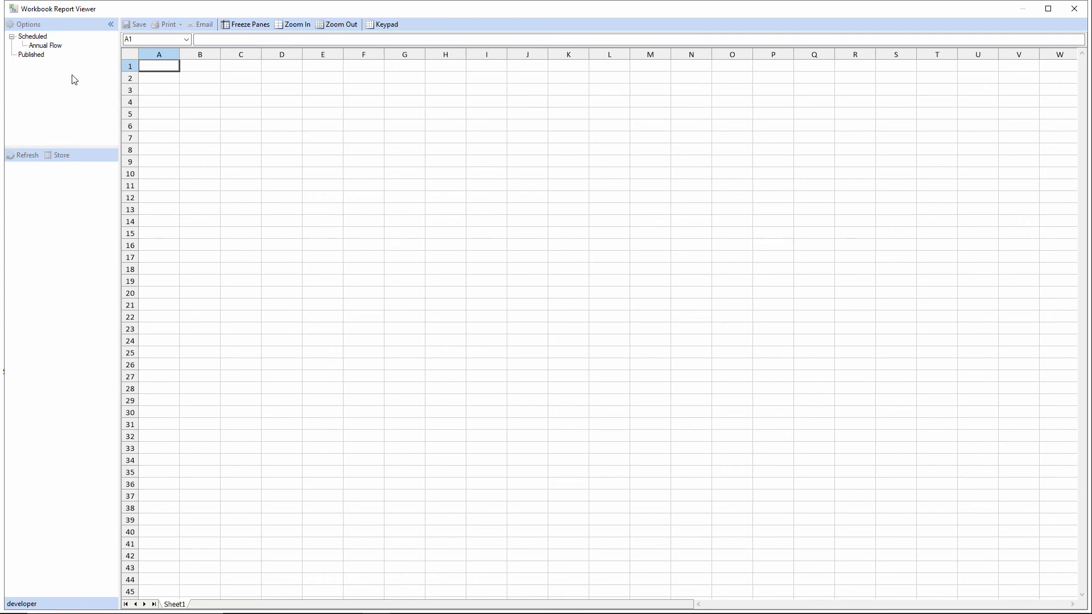
{"action": "left_click", "coordinate": [53, 46]}
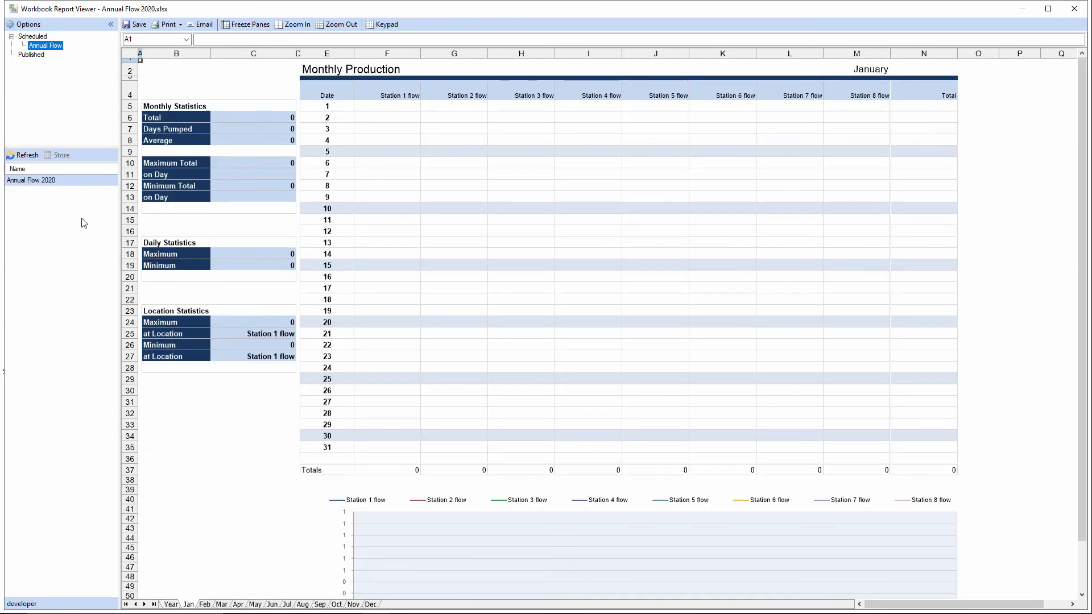
{"action": "left_click", "coordinate": [175, 605]}
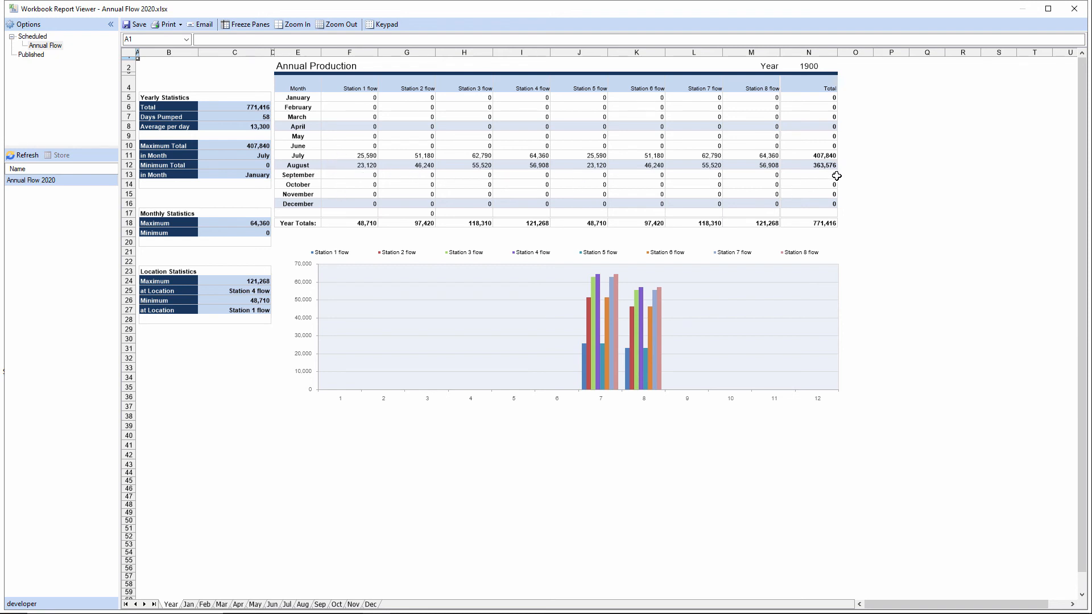
Compare the daily station flows and charts on the report's Jul and Aug sheets, then close the viewer.
{"action": "left_click", "coordinate": [287, 605]}
{"action": "left_click", "coordinate": [302, 604]}
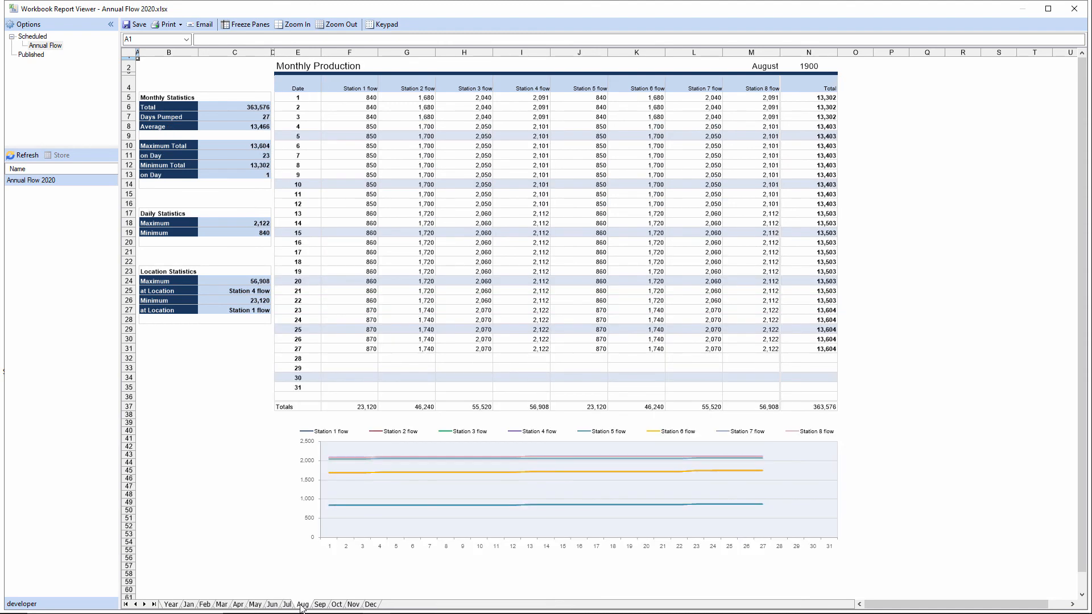
{"action": "left_click", "coordinate": [287, 604]}
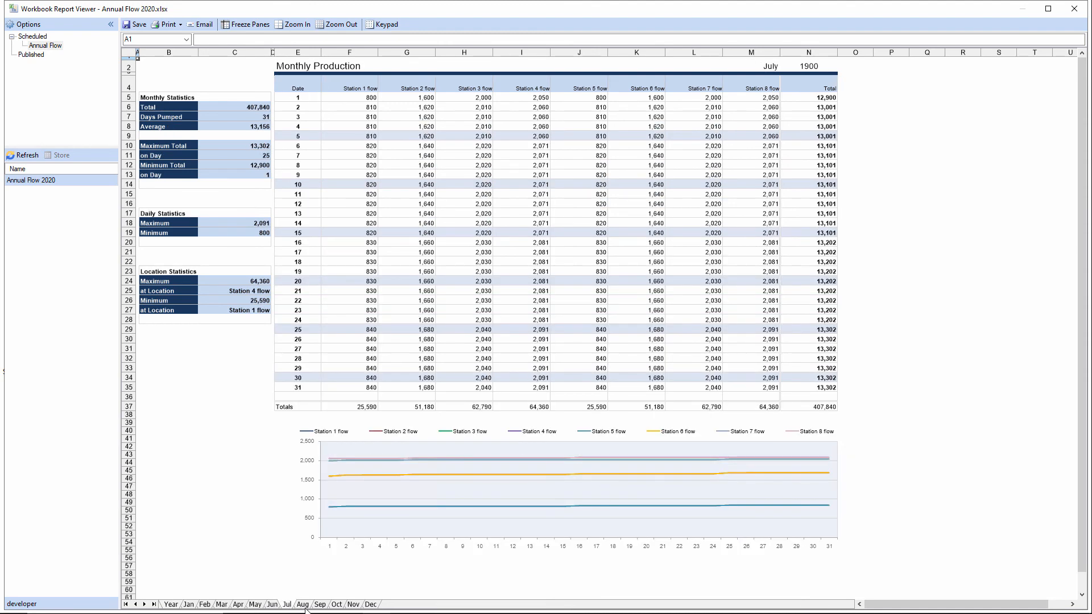
{"action": "left_click", "coordinate": [304, 606]}
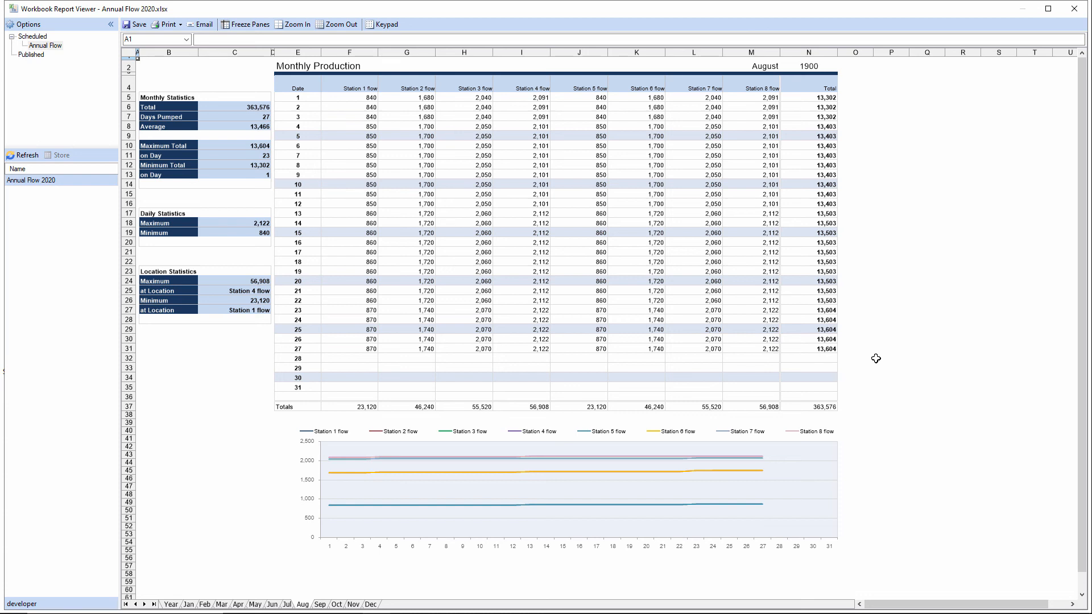
{"action": "left_click", "coordinate": [1074, 8]}
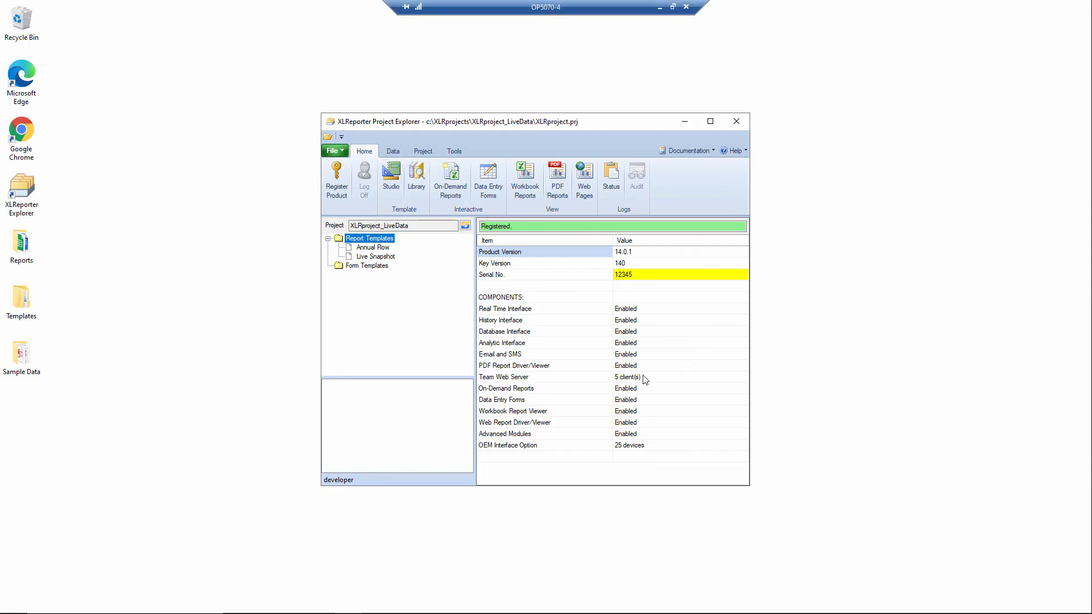